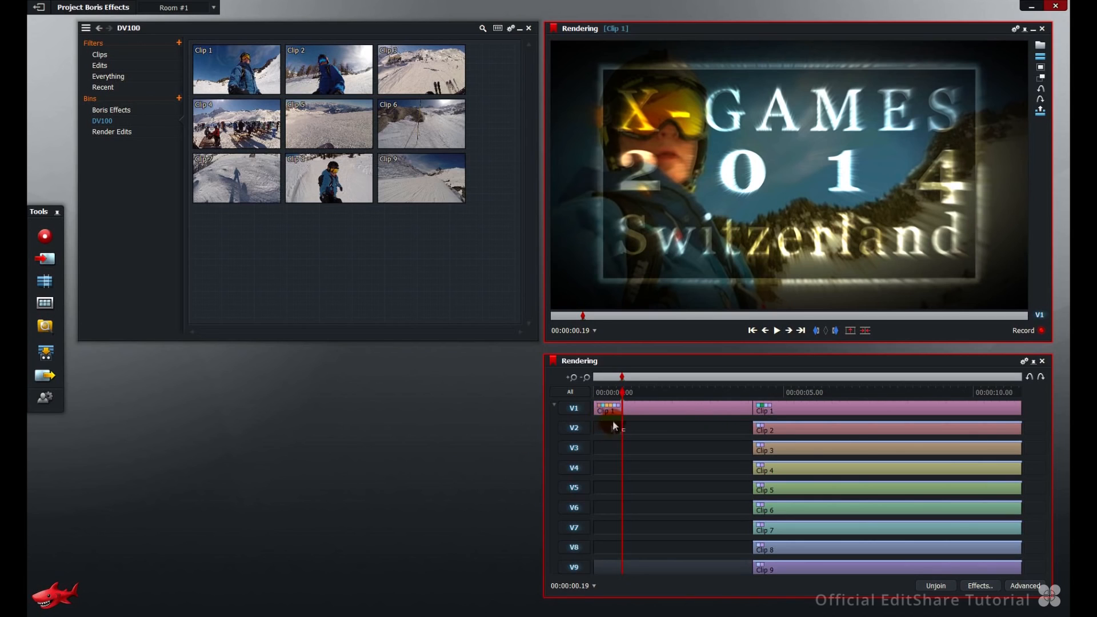
Open the effect settings of the first V1 clip and bypass all its effects, from Colour Correction up to the Boris FX 10.0 Filter
{"action": "right_click", "coordinate": [658, 415]}
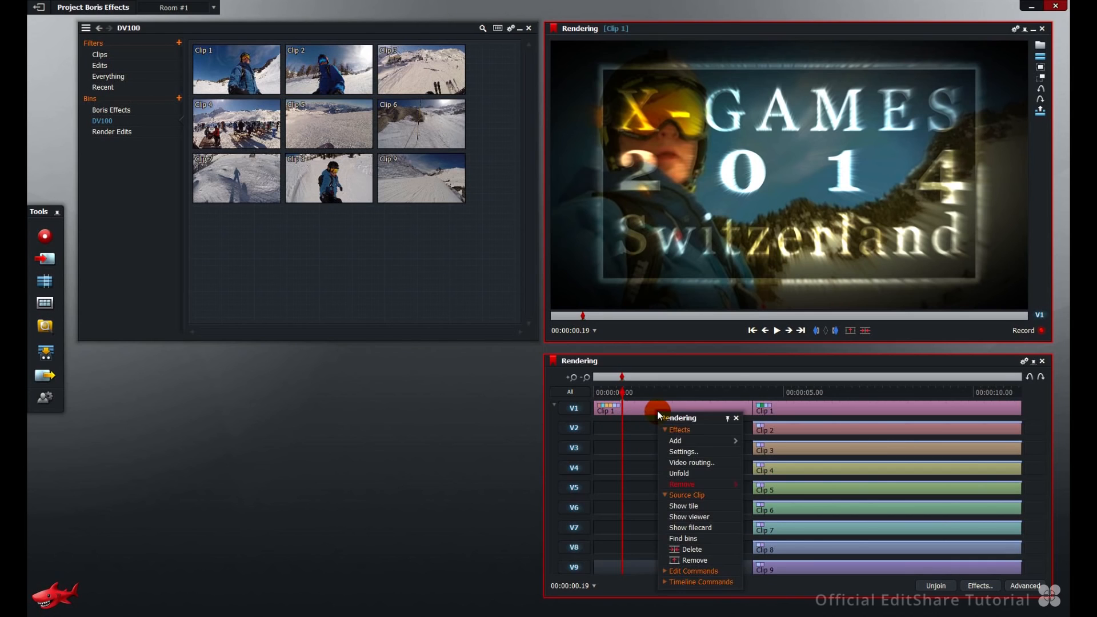
{"action": "left_click", "coordinate": [683, 453]}
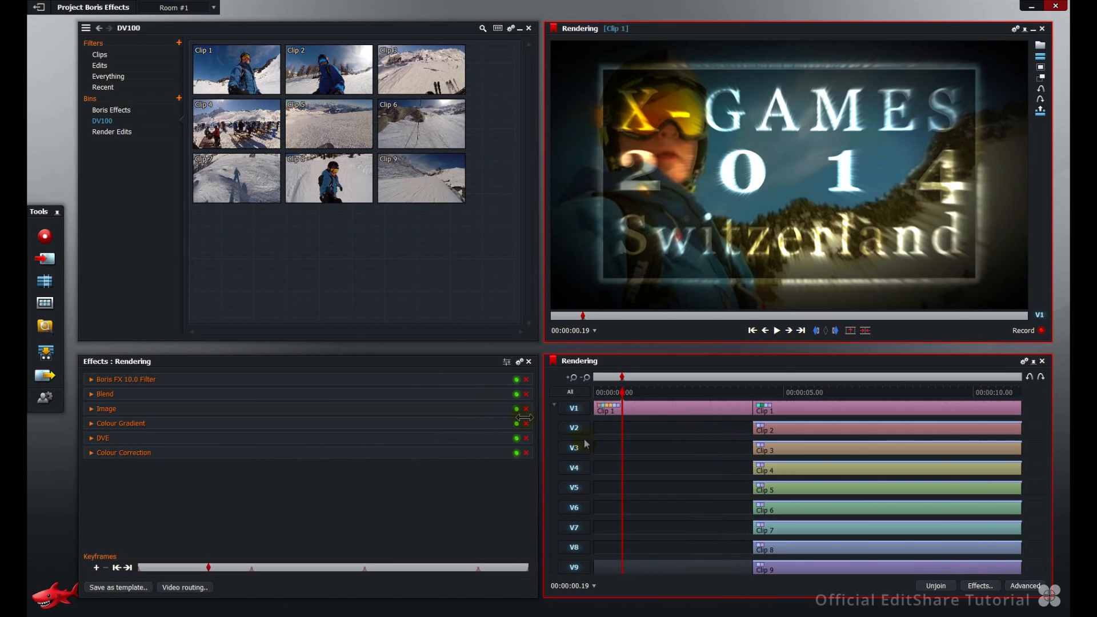
{"action": "left_click", "coordinate": [516, 452]}
{"action": "left_click", "coordinate": [517, 438]}
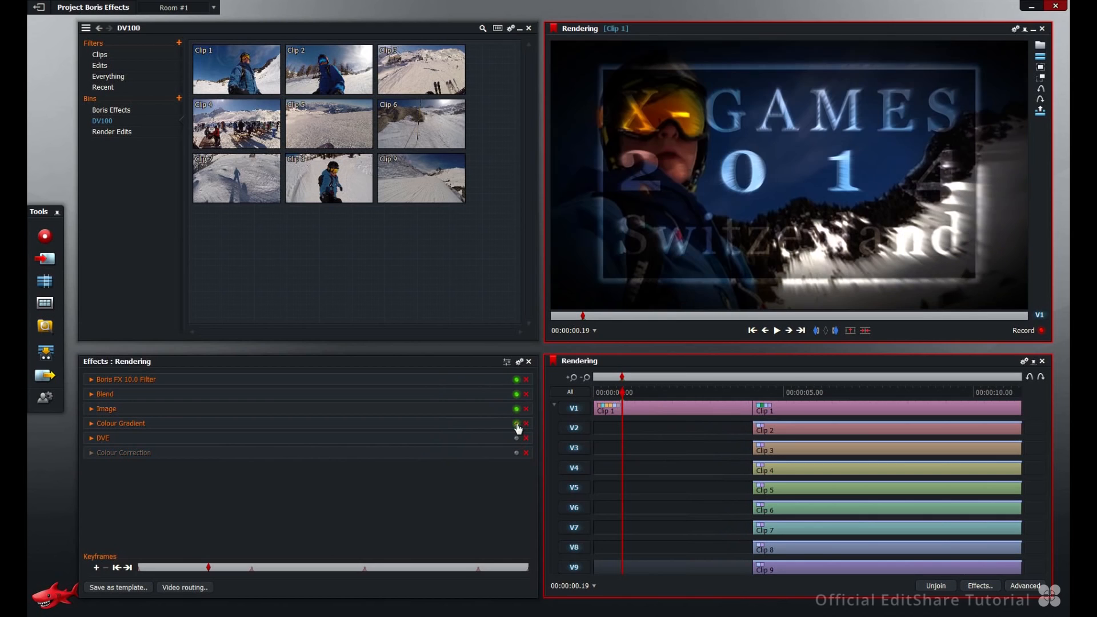
{"action": "left_click", "coordinate": [517, 423]}
{"action": "left_click", "coordinate": [517, 409]}
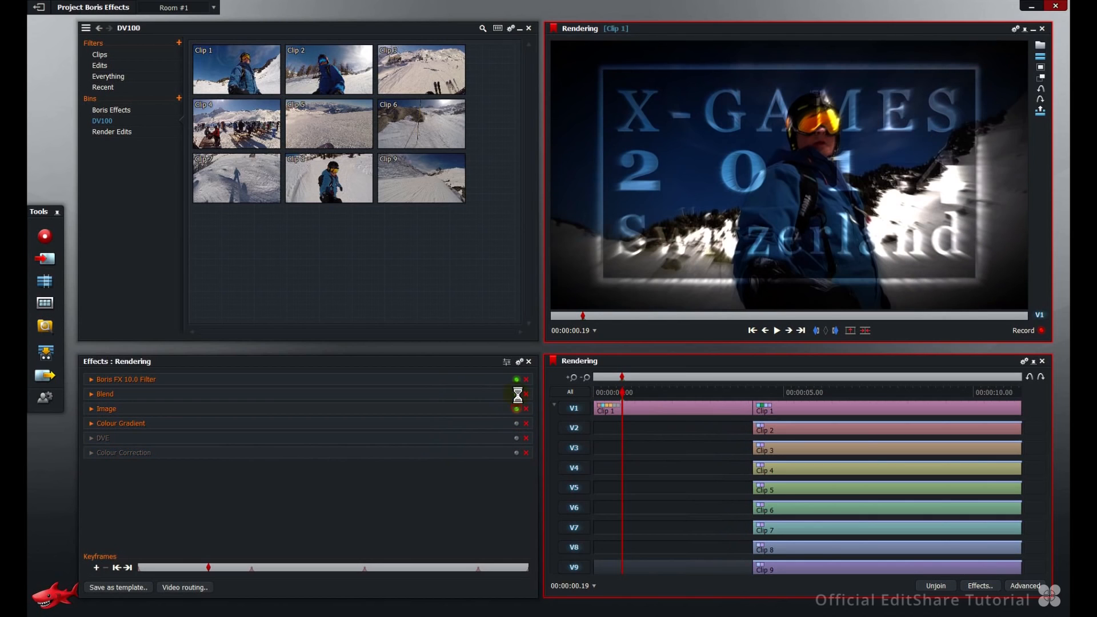
{"action": "left_click", "coordinate": [516, 379]}
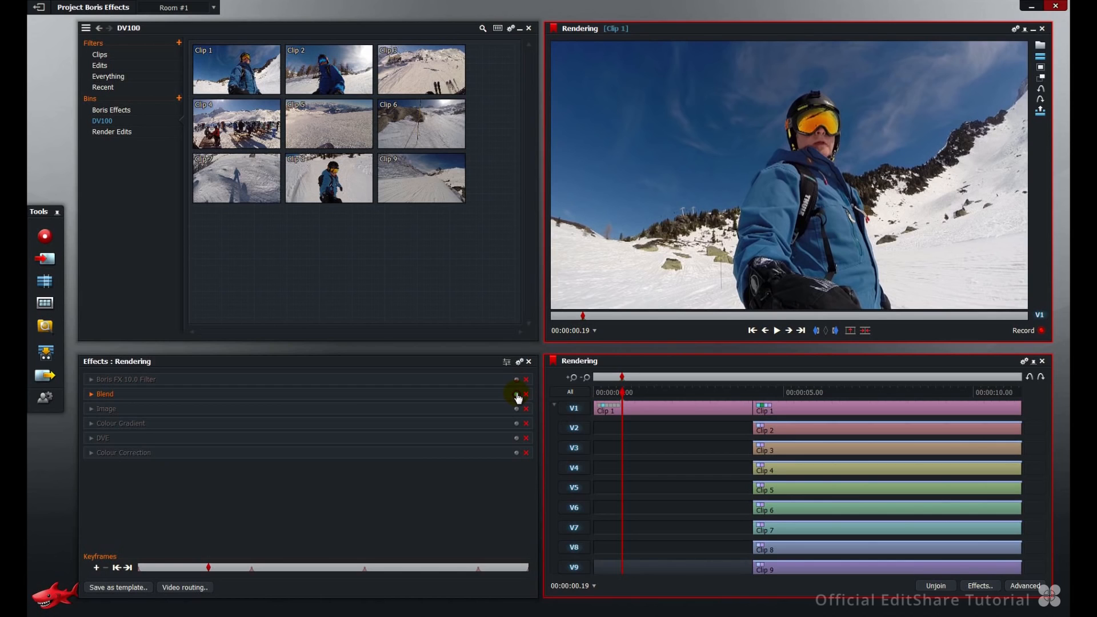
Re-enable the Blend, Image, Colour Gradient, DVE, Colour Correction and Boris FX 10.0 Filter effects one by one
{"action": "left_click", "coordinate": [517, 396]}
{"action": "left_click", "coordinate": [517, 409]}
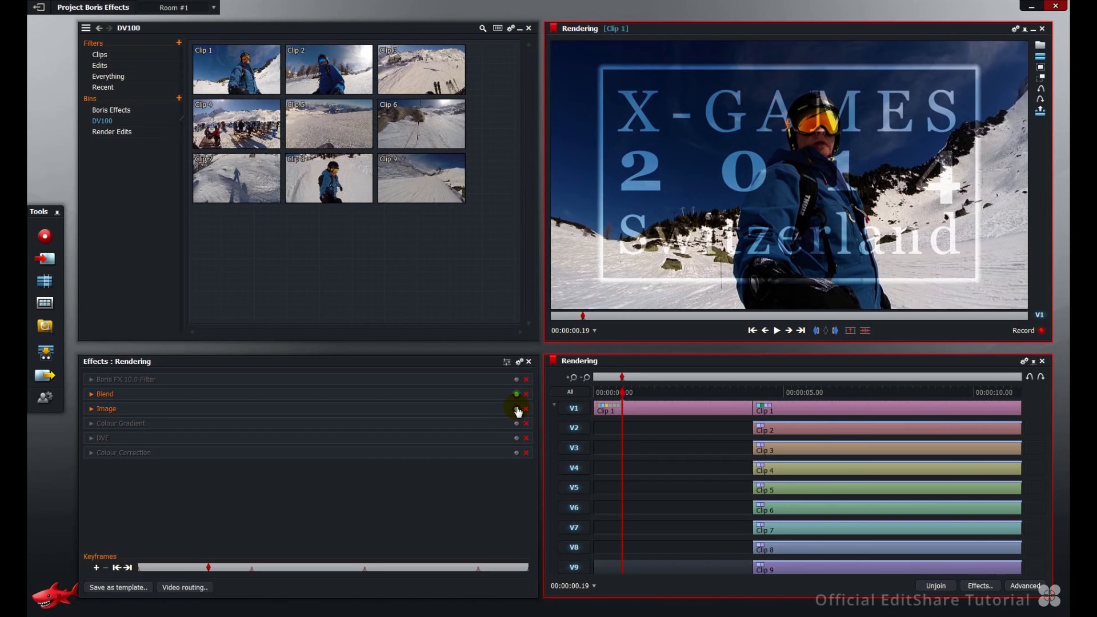
{"action": "left_click", "coordinate": [517, 410]}
{"action": "left_click", "coordinate": [517, 424]}
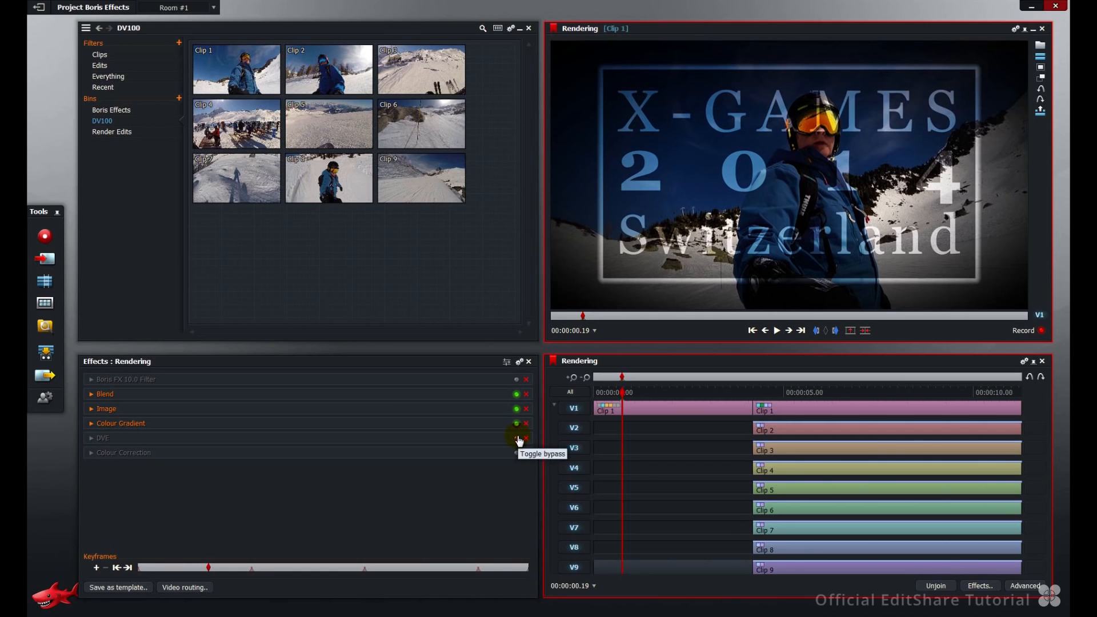
{"action": "left_click", "coordinate": [517, 439]}
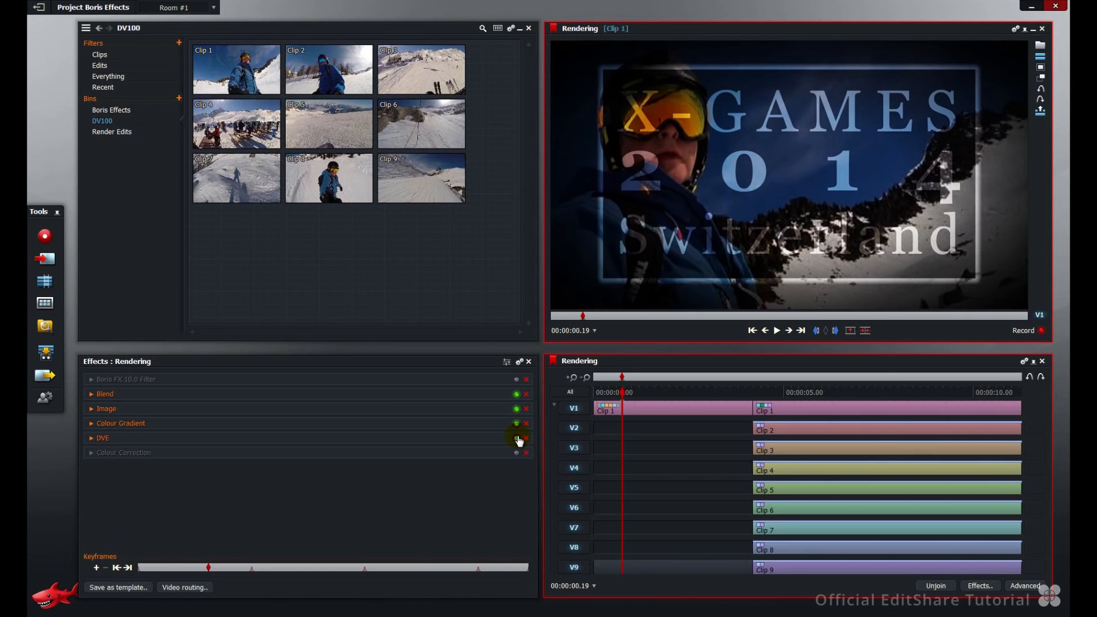
{"action": "left_click", "coordinate": [517, 453]}
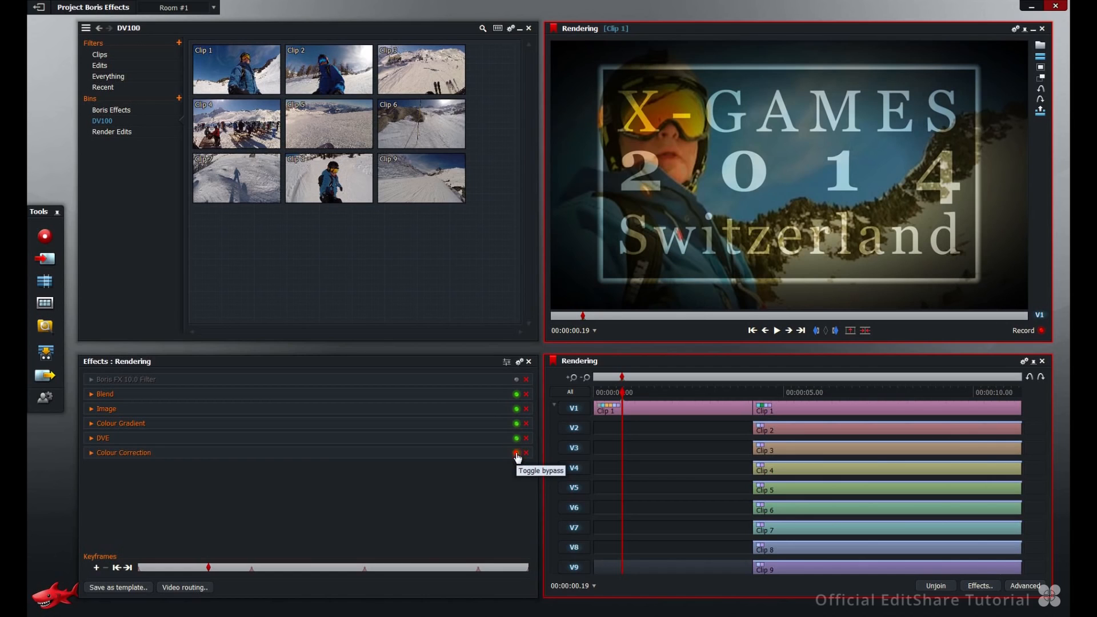
{"action": "left_click", "coordinate": [516, 379]}
Scrub through the title clip and play it from the start to check how smoothly the stacked effects play back
{"action": "left_click", "coordinate": [633, 392]}
{"action": "left_click_drag", "start_coordinate": [634, 394], "coordinate": [733, 403]}
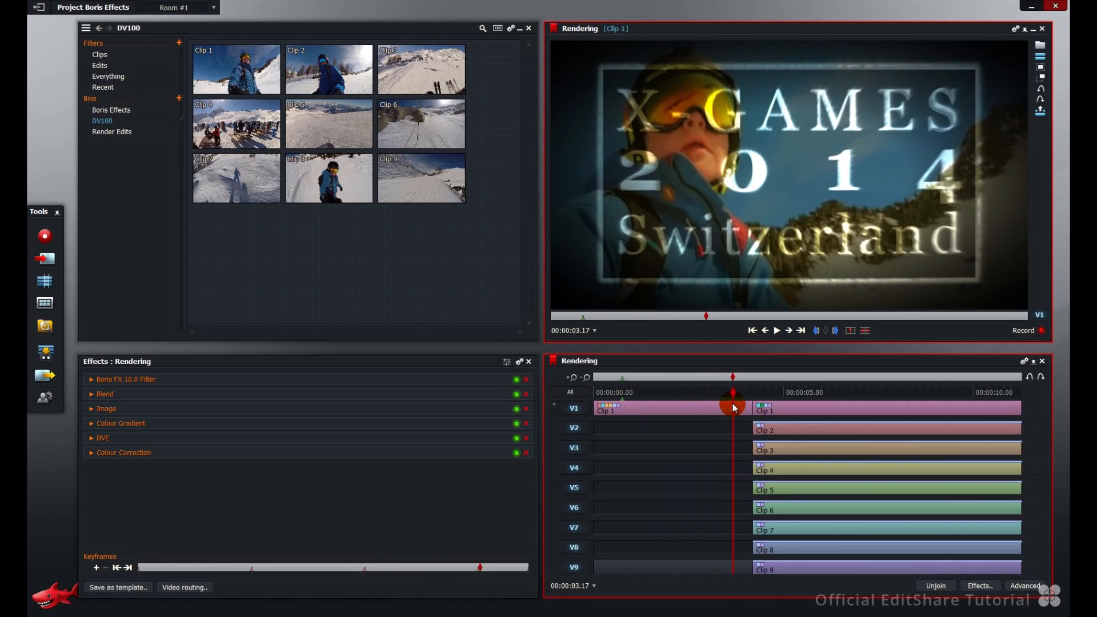
{"action": "left_click_drag", "start_coordinate": [733, 403], "coordinate": [582, 407]}
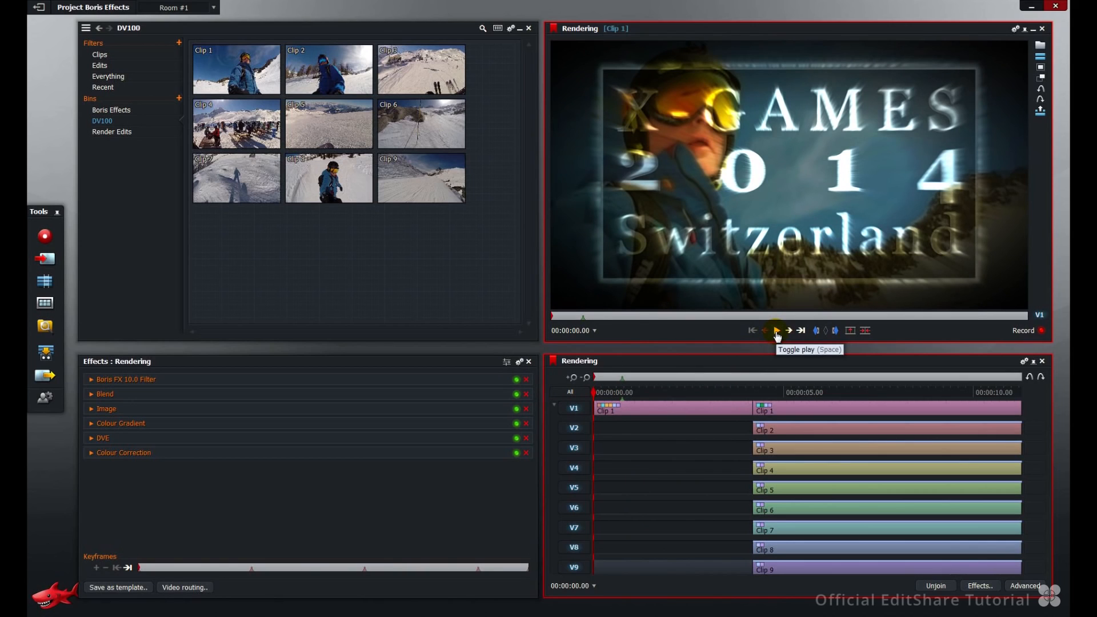
{"action": "left_click", "coordinate": [777, 333]}
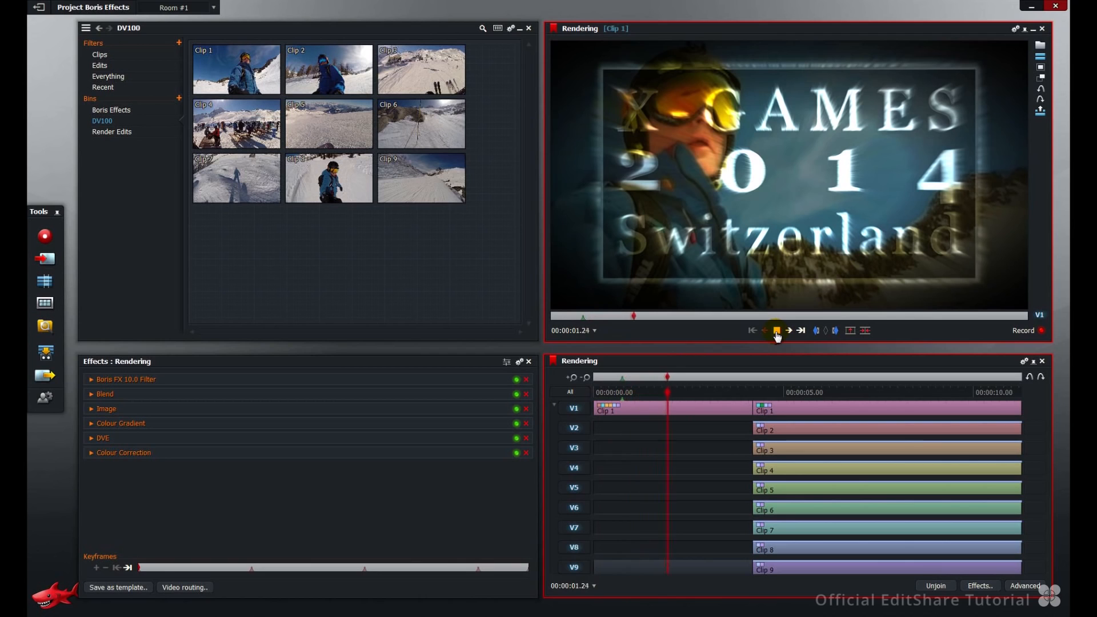
{"action": "left_click", "coordinate": [776, 335]}
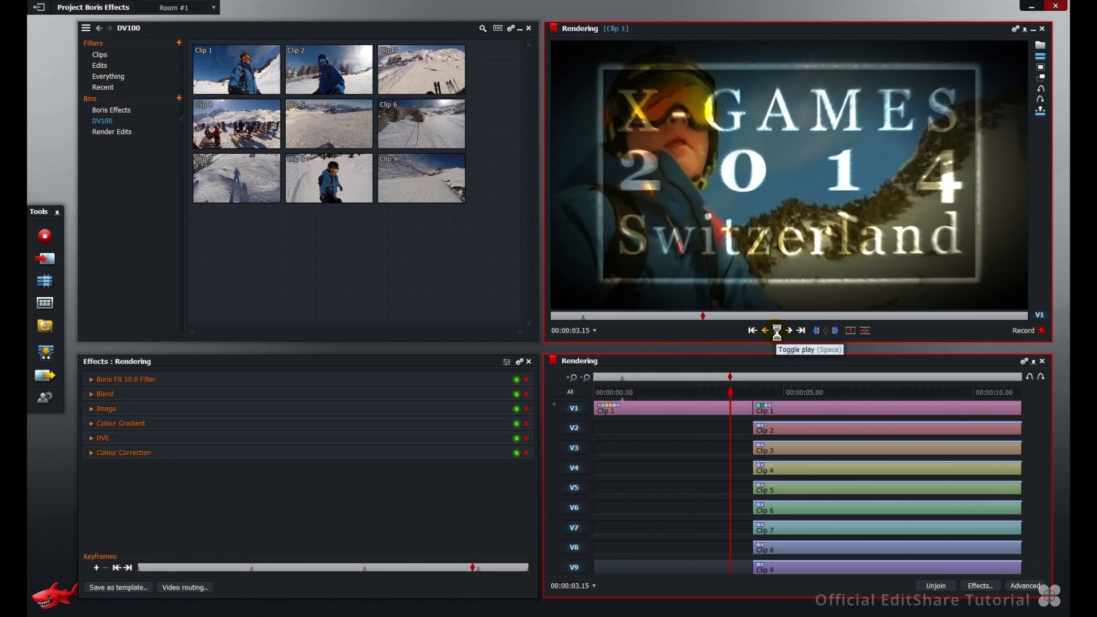
{"action": "left_click", "coordinate": [753, 332]}
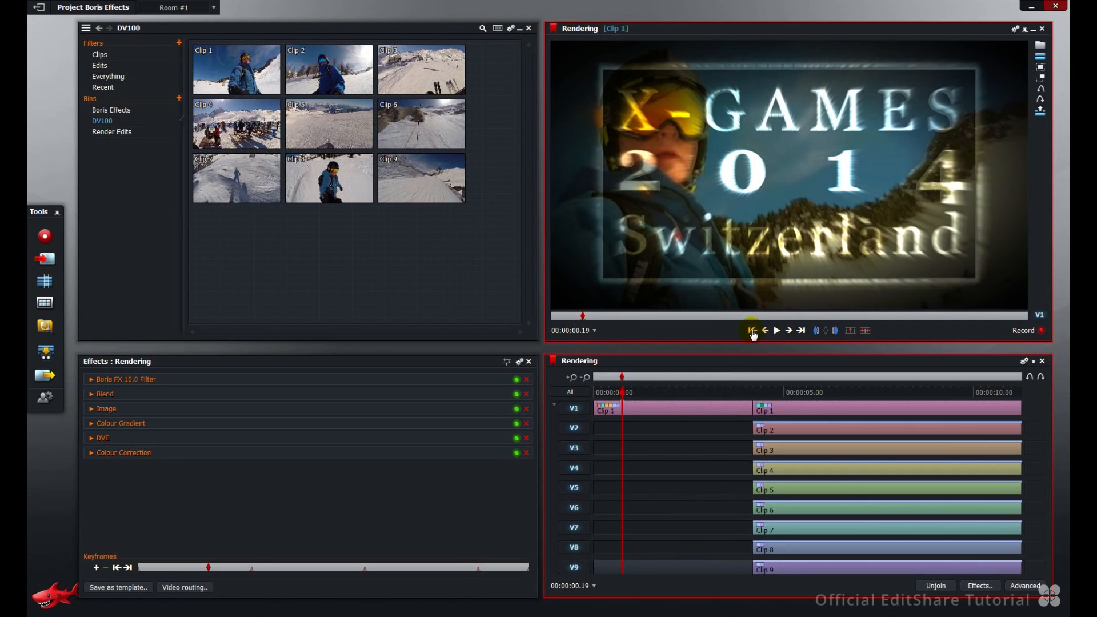
Show the timeline's advanced options, open the Render settings and review the source choices, keeping Current effect
{"action": "left_click", "coordinate": [1024, 587]}
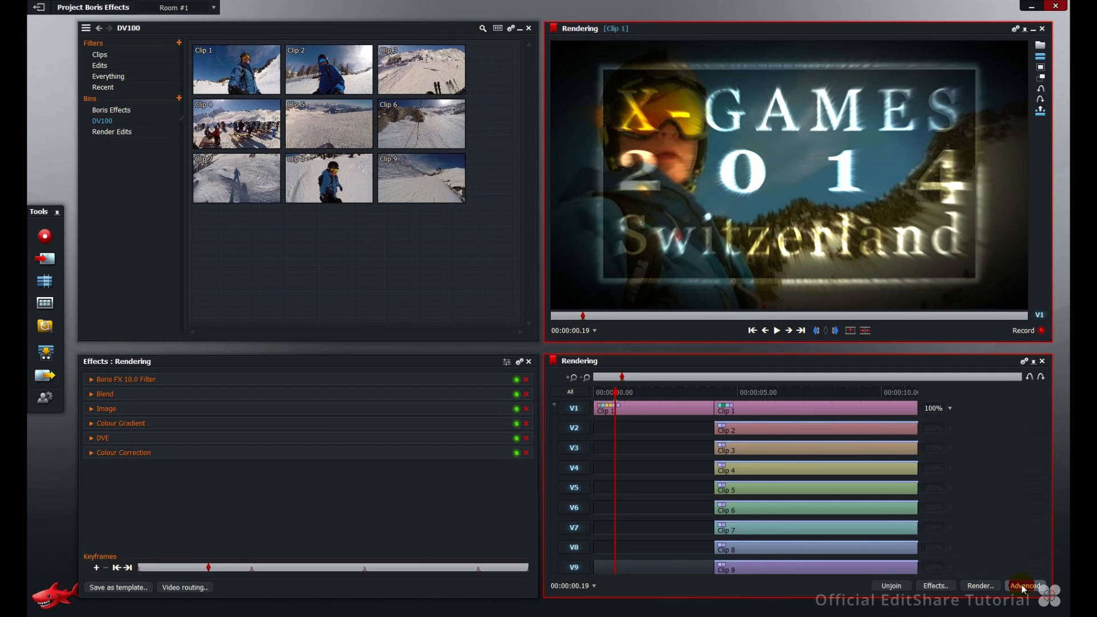
{"action": "left_click", "coordinate": [979, 588]}
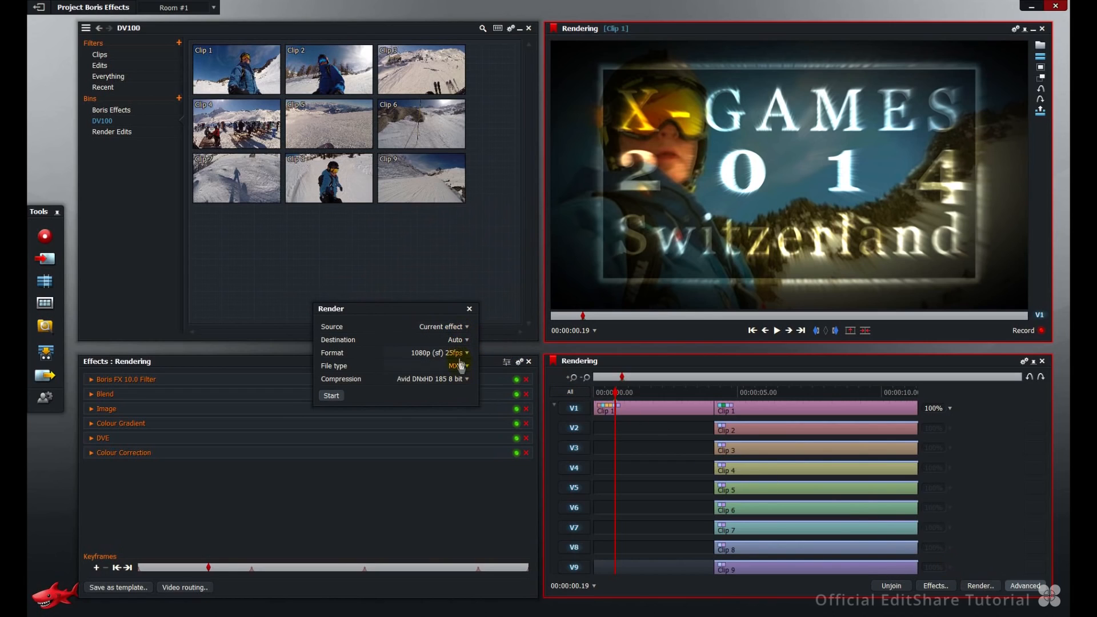
{"action": "left_click", "coordinate": [456, 327]}
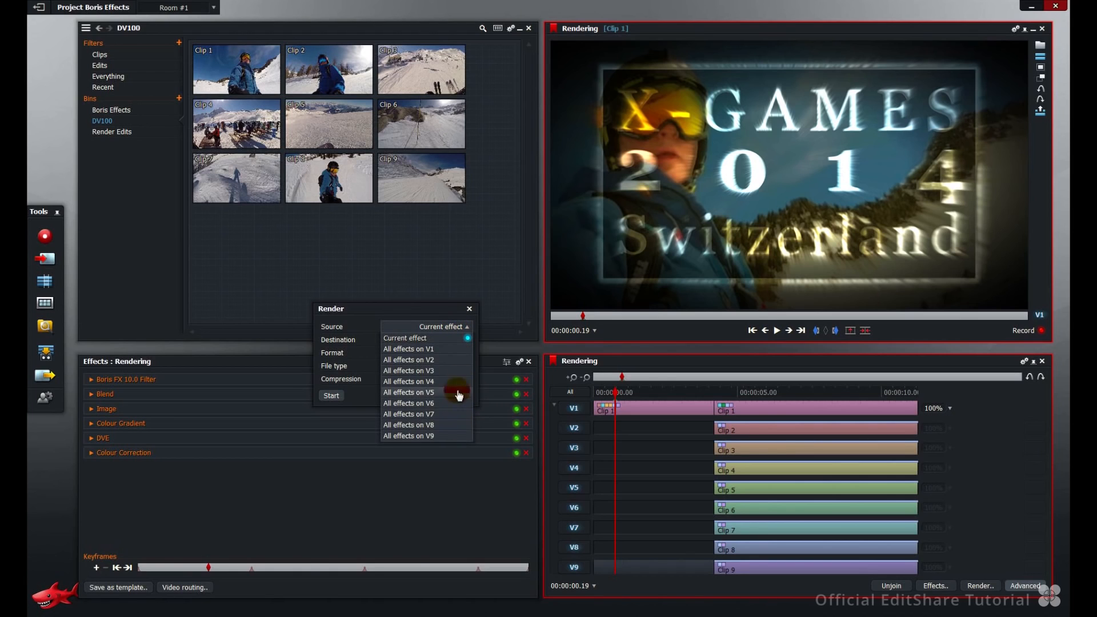
{"action": "left_click", "coordinate": [445, 306]}
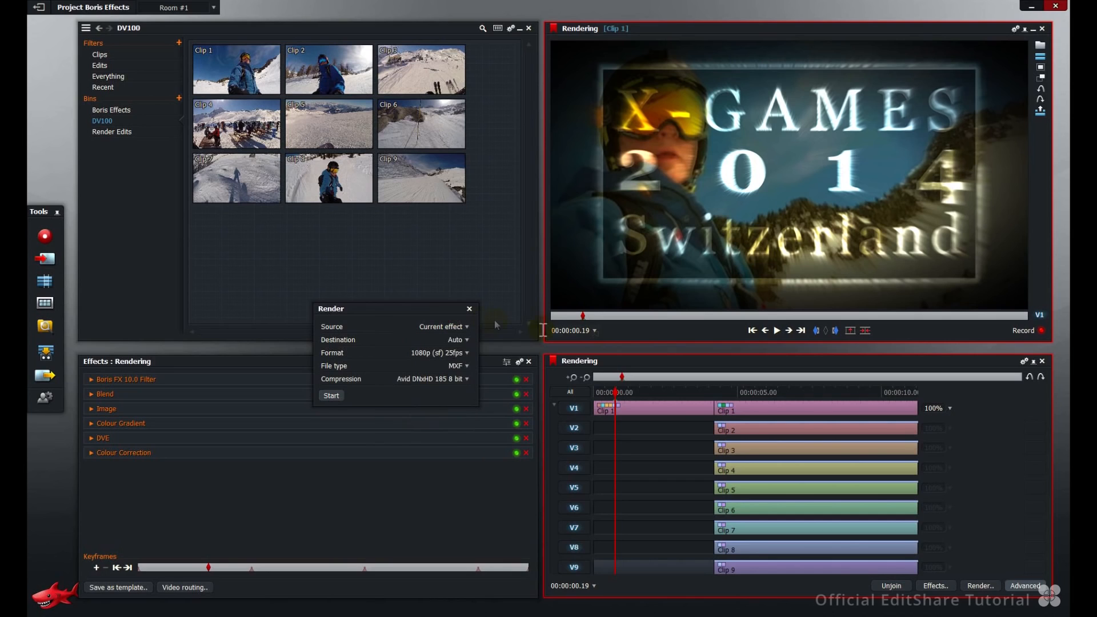
Mark the timeline section from 00:00:00.19 to 00:00:02.07 and check the render source choices for it, keeping Current effect
{"action": "left_click", "coordinate": [818, 335]}
{"action": "left_click", "coordinate": [660, 393]}
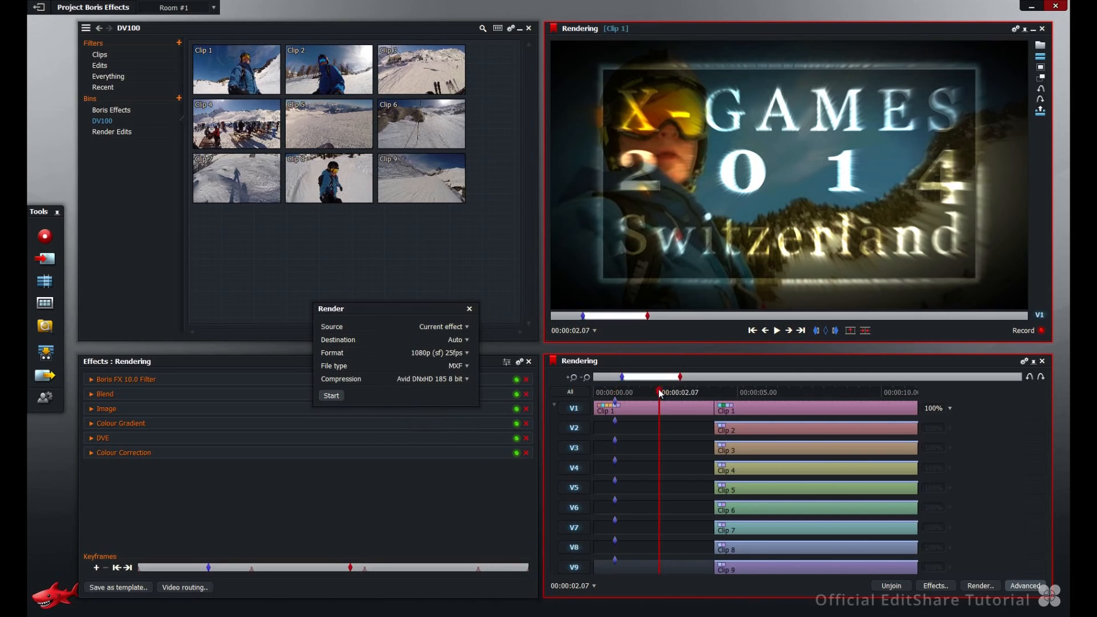
{"action": "left_click", "coordinate": [461, 330]}
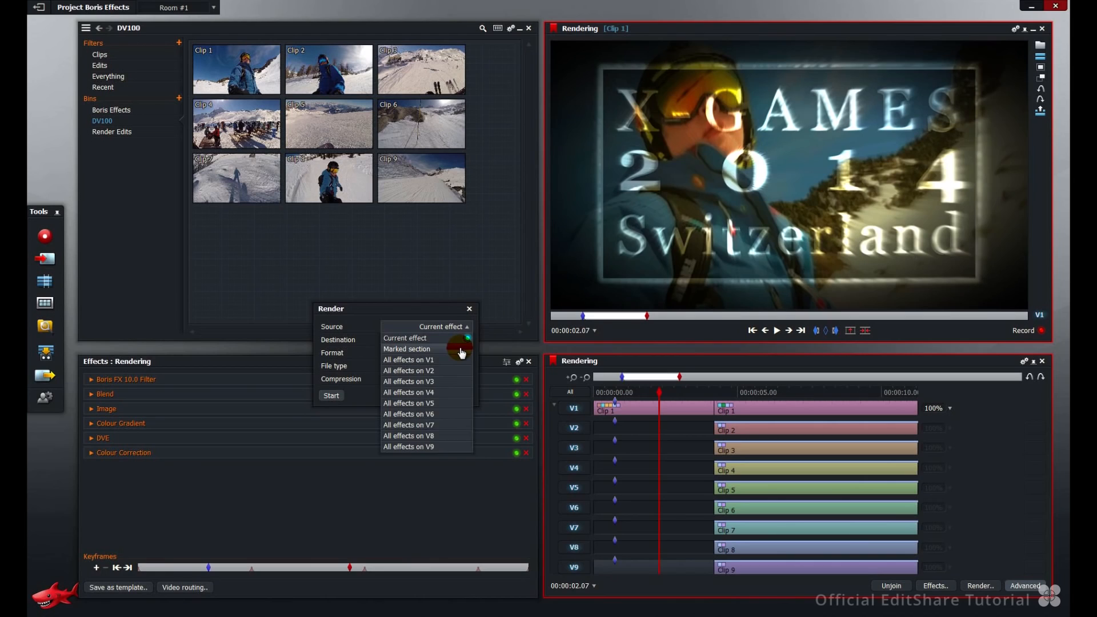
{"action": "left_click", "coordinate": [467, 338]}
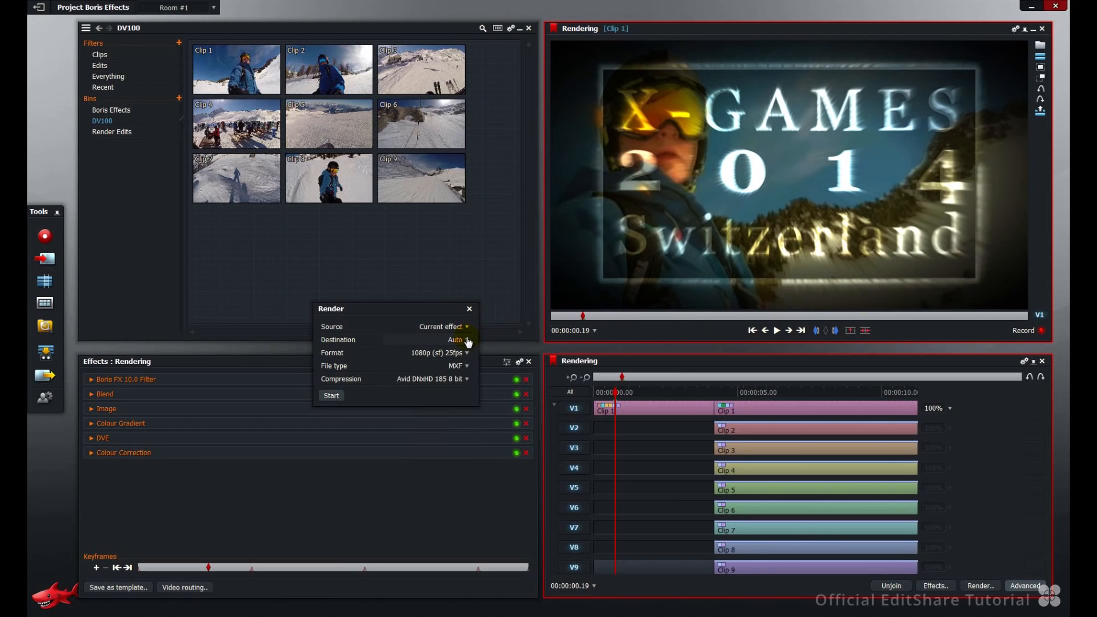
Review the destination, format, file type and compression choices of the render without changing them
{"action": "left_click", "coordinate": [468, 341]}
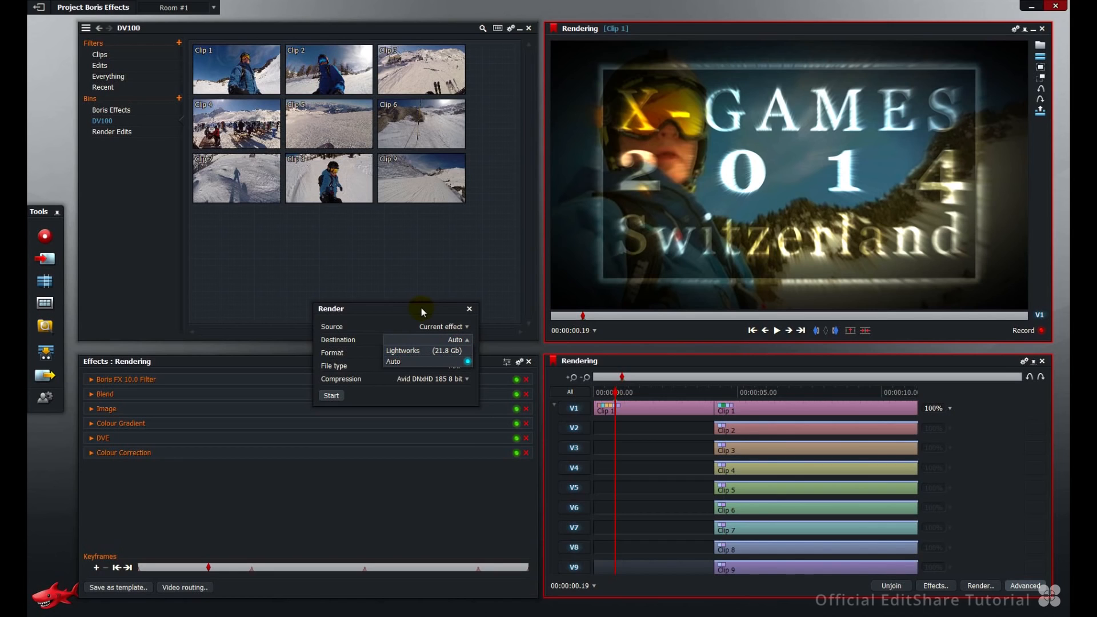
{"action": "left_click", "coordinate": [454, 353]}
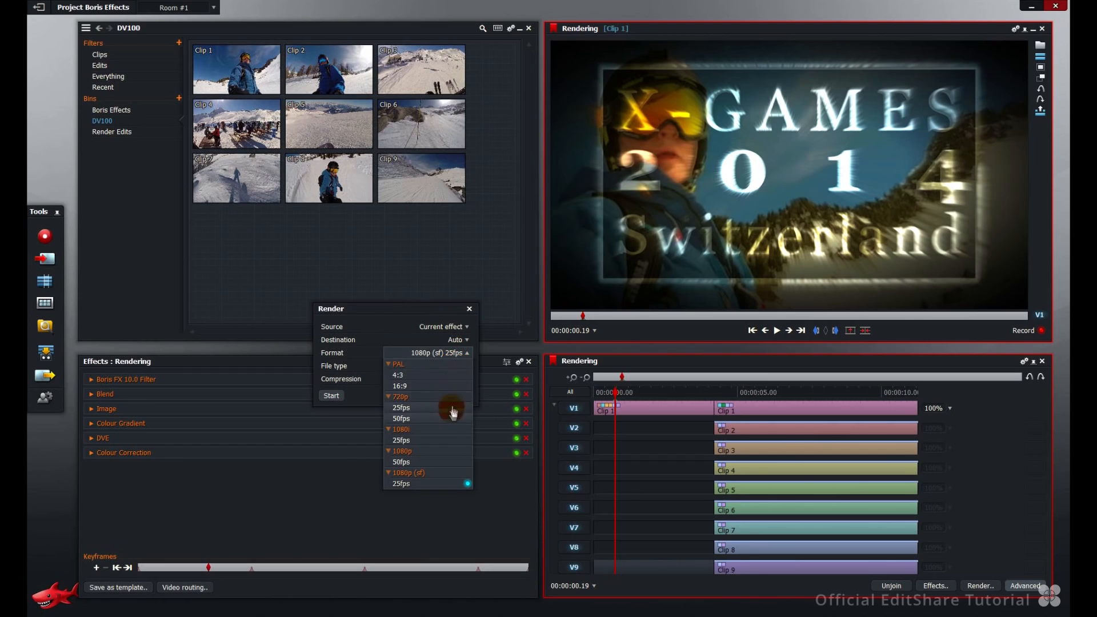
{"action": "left_click", "coordinate": [429, 311]}
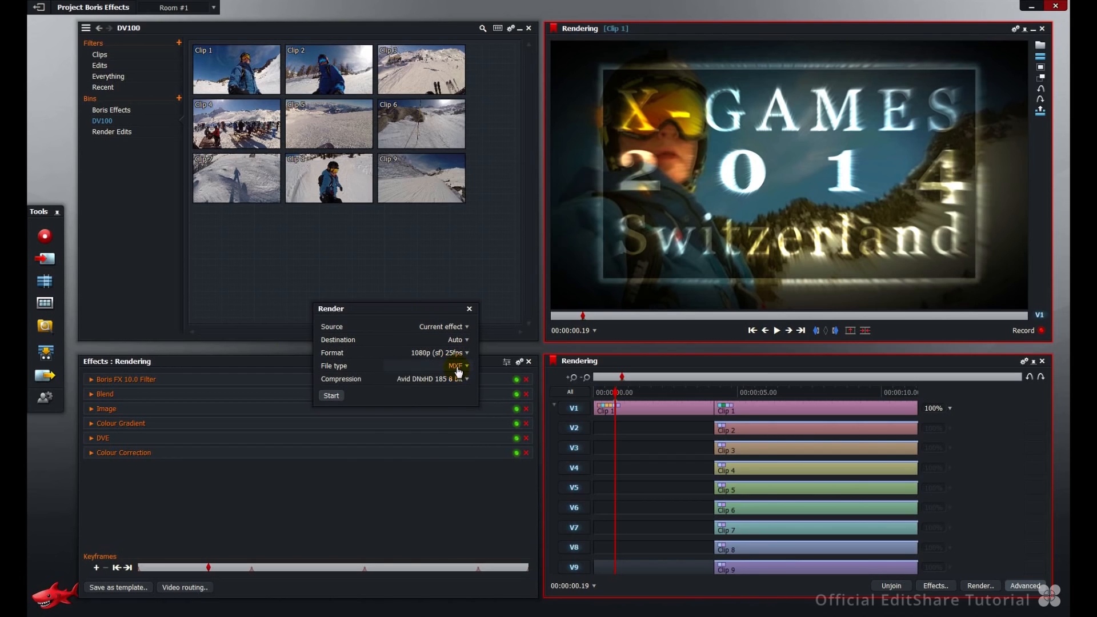
{"action": "left_click", "coordinate": [457, 368]}
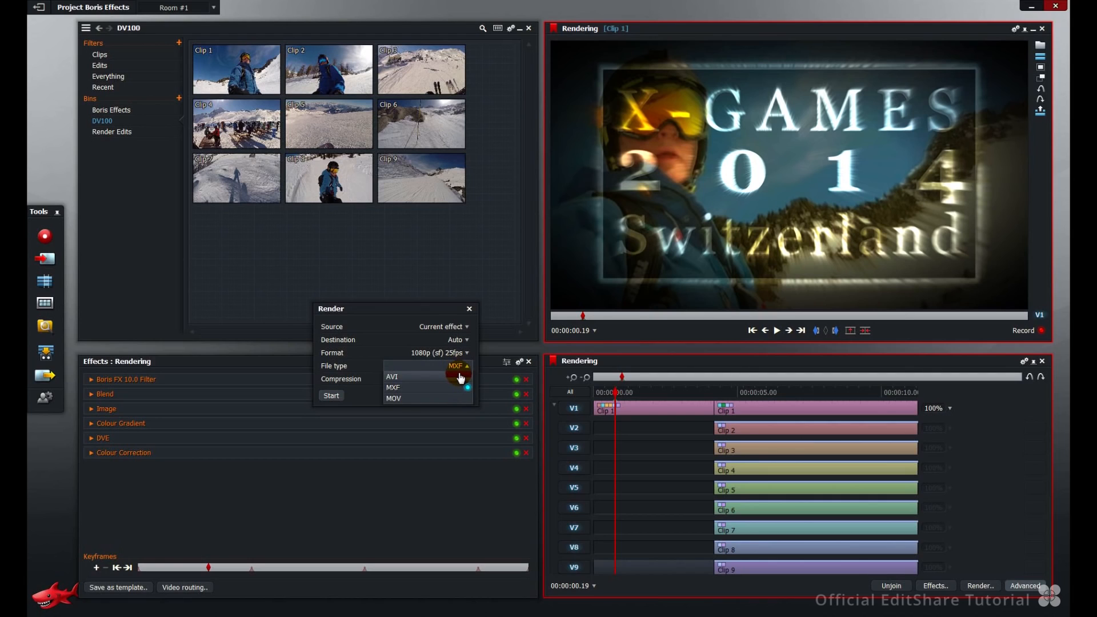
{"action": "left_click", "coordinate": [434, 310]}
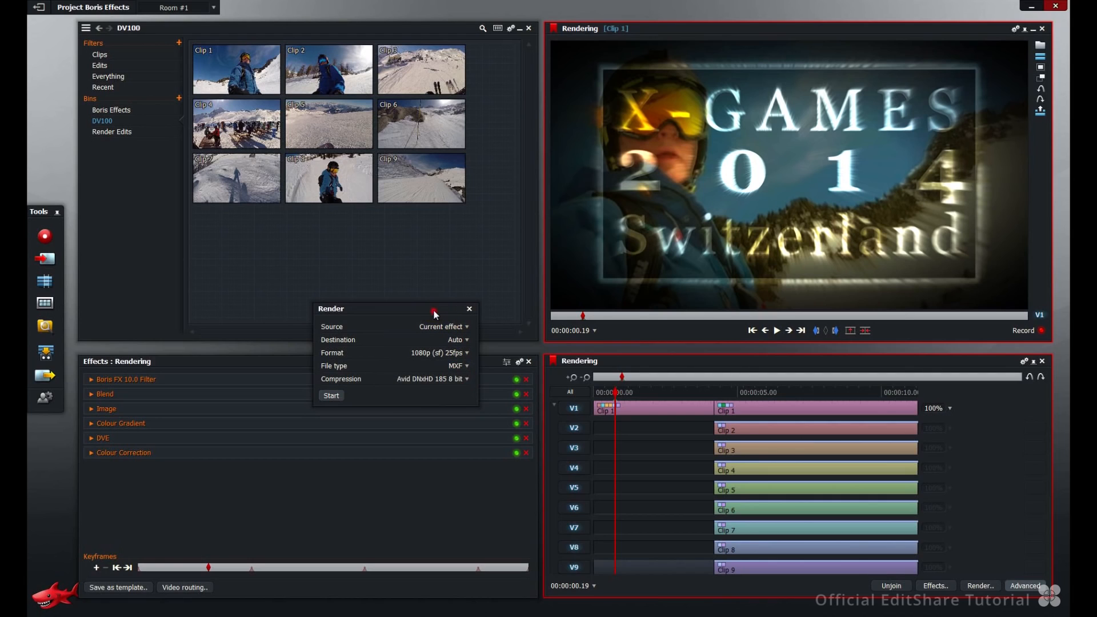
{"action": "left_click", "coordinate": [451, 379]}
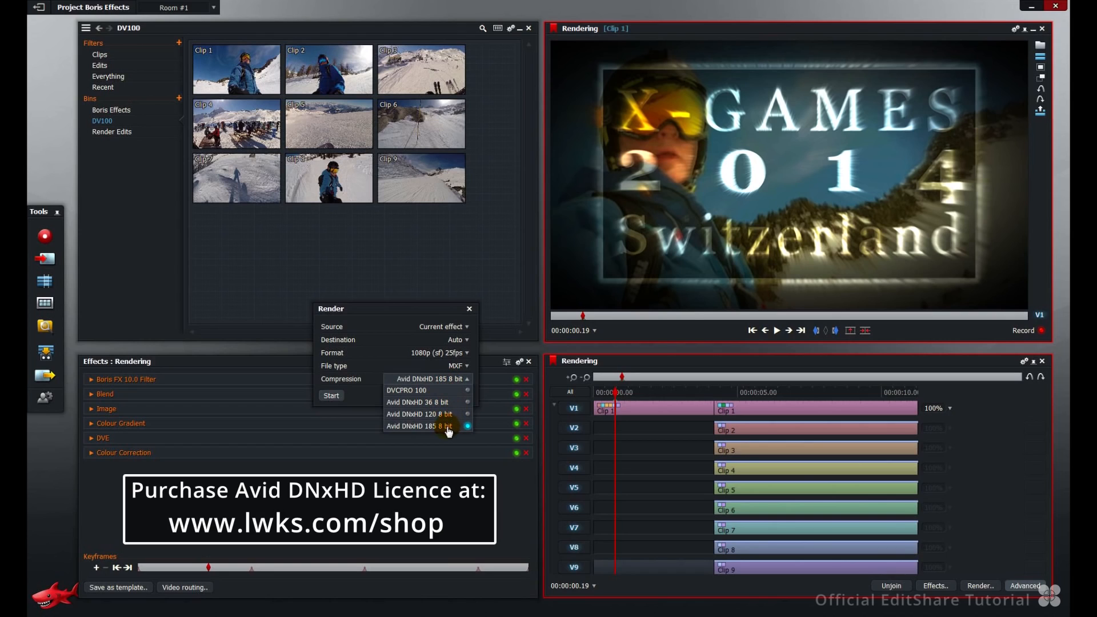
{"action": "left_click", "coordinate": [427, 314]}
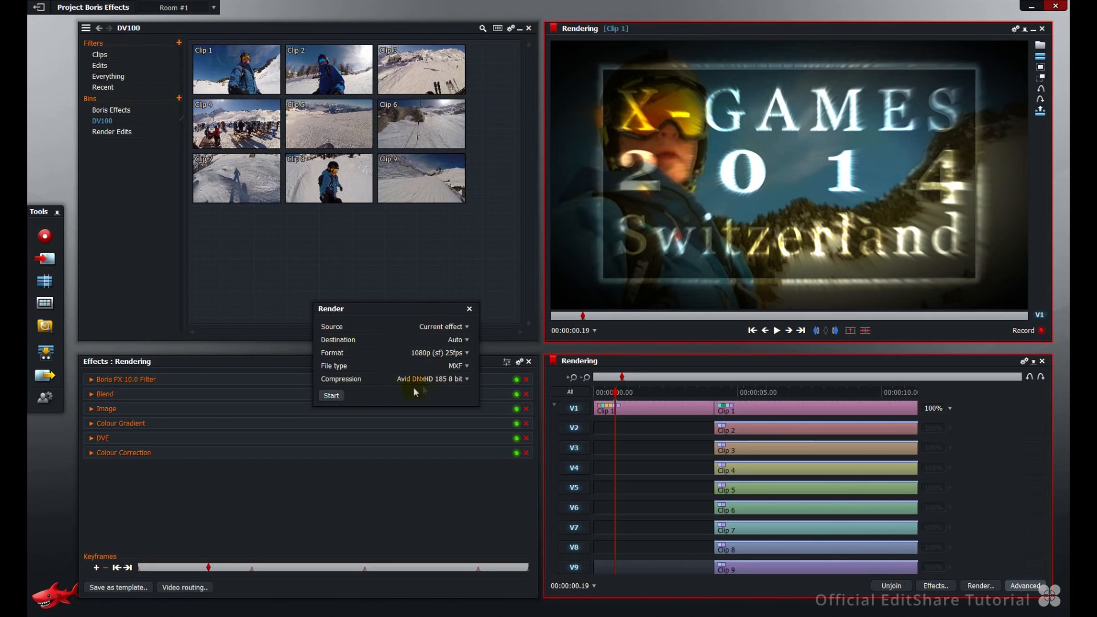
Render the current effect as 1080p (sf) 25fps MXF with Avid DNxHD 185 8 bit compression, preview the render task and play the rendered clip
{"action": "left_click", "coordinate": [332, 396]}
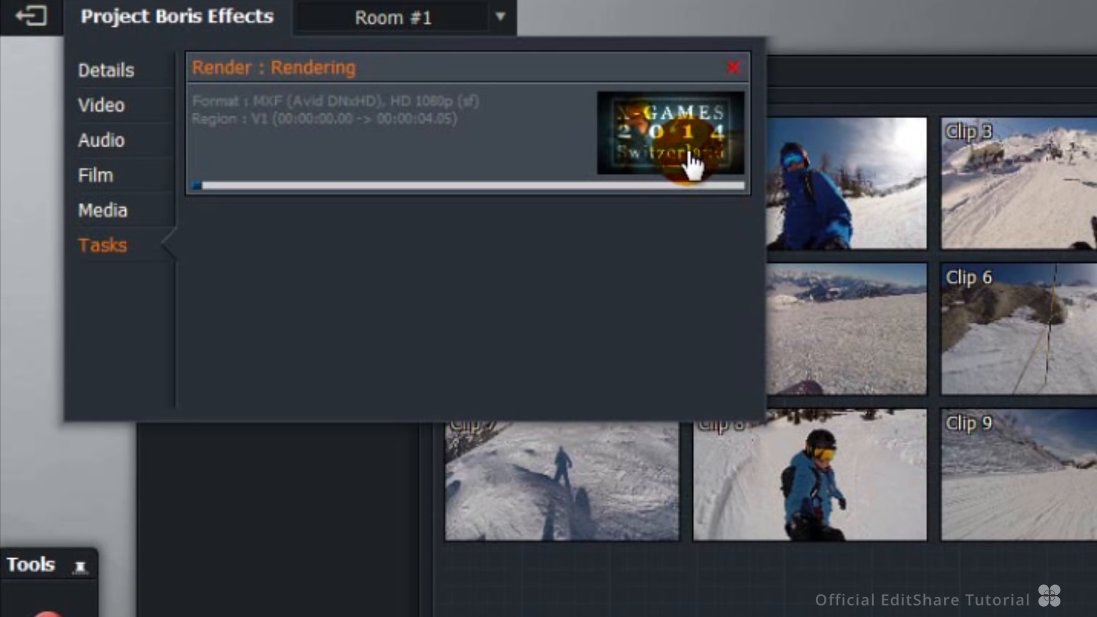
{"action": "left_click", "coordinate": [693, 163]}
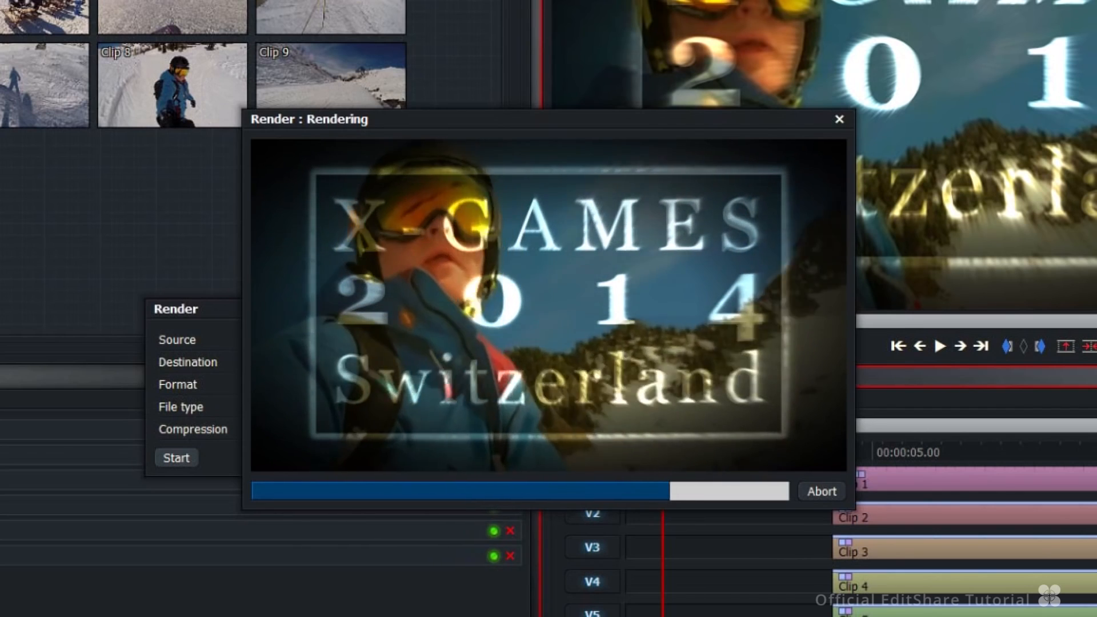
{"action": "left_click", "coordinate": [777, 333]}
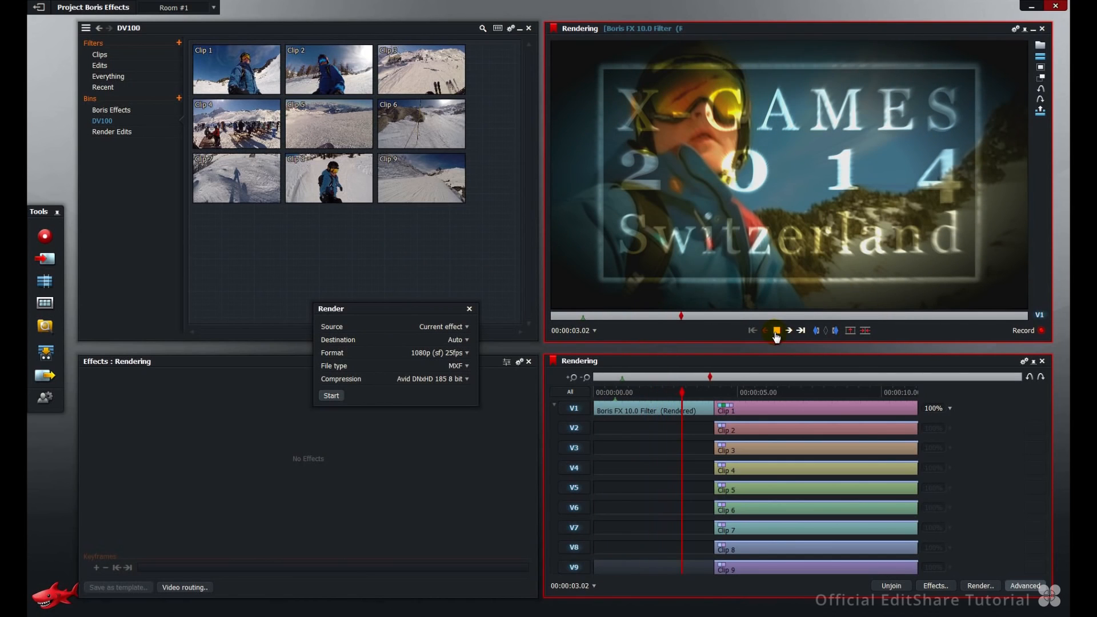
{"action": "left_click", "coordinate": [752, 330]}
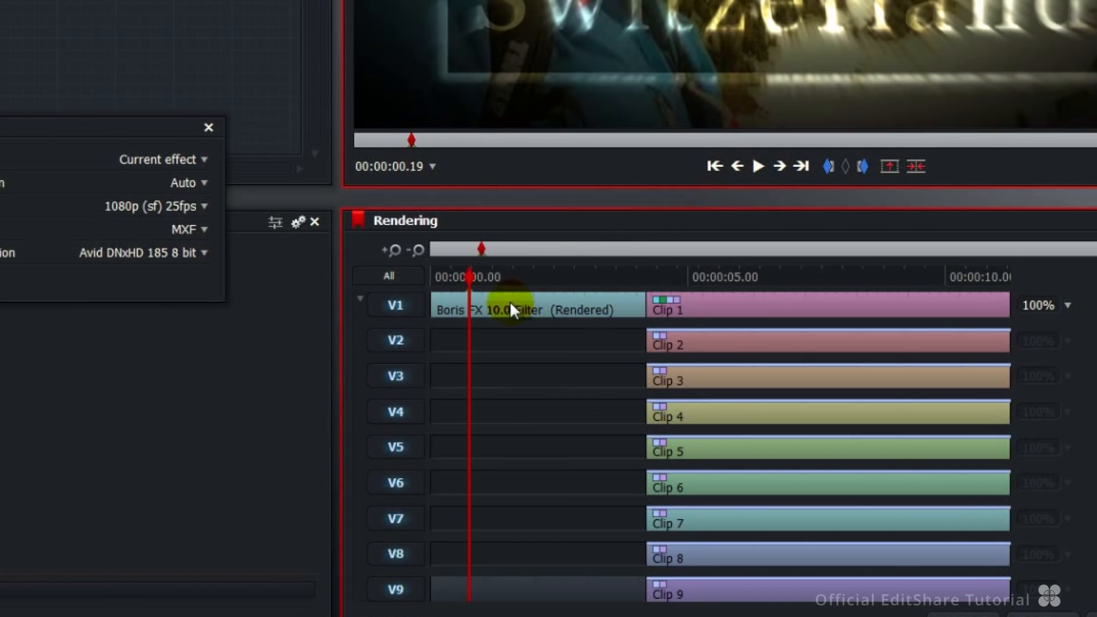
Reconfigure the rendered Boris FX 10.0 Filter clip on V1 back to its editable effects and expand the Blend settings
{"action": "right_click", "coordinate": [510, 303]}
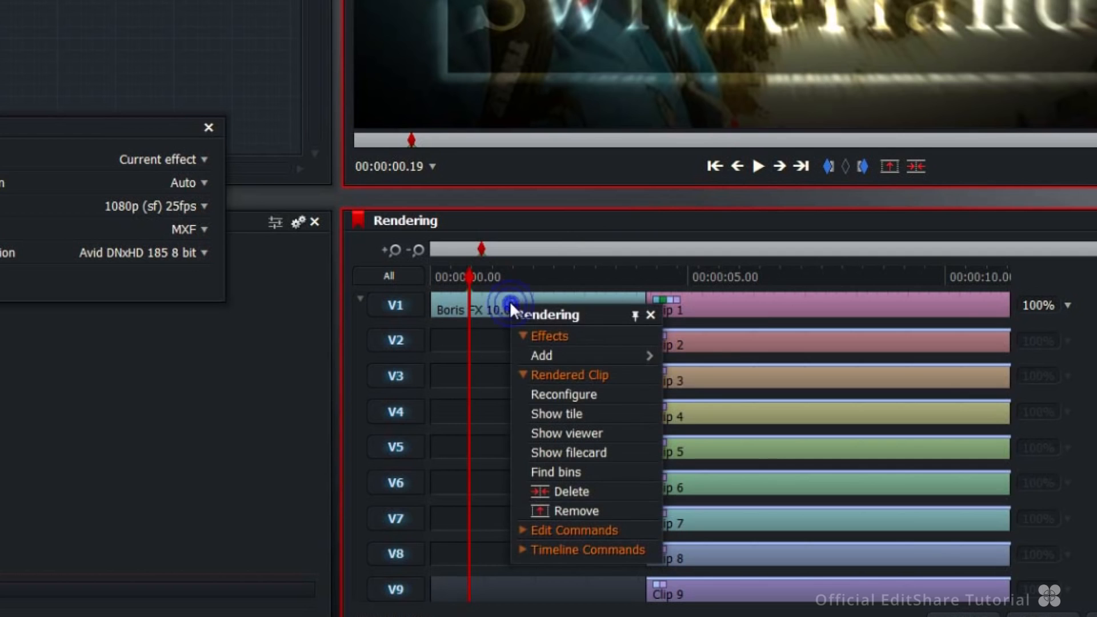
{"action": "left_click", "coordinate": [533, 398]}
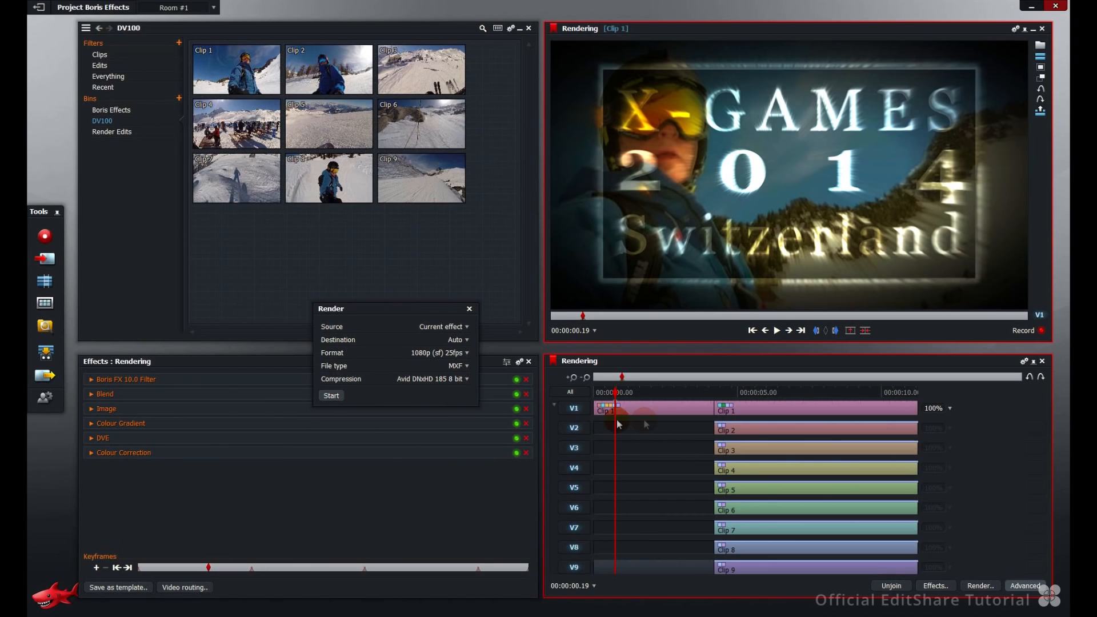
{"action": "left_click", "coordinate": [94, 395]}
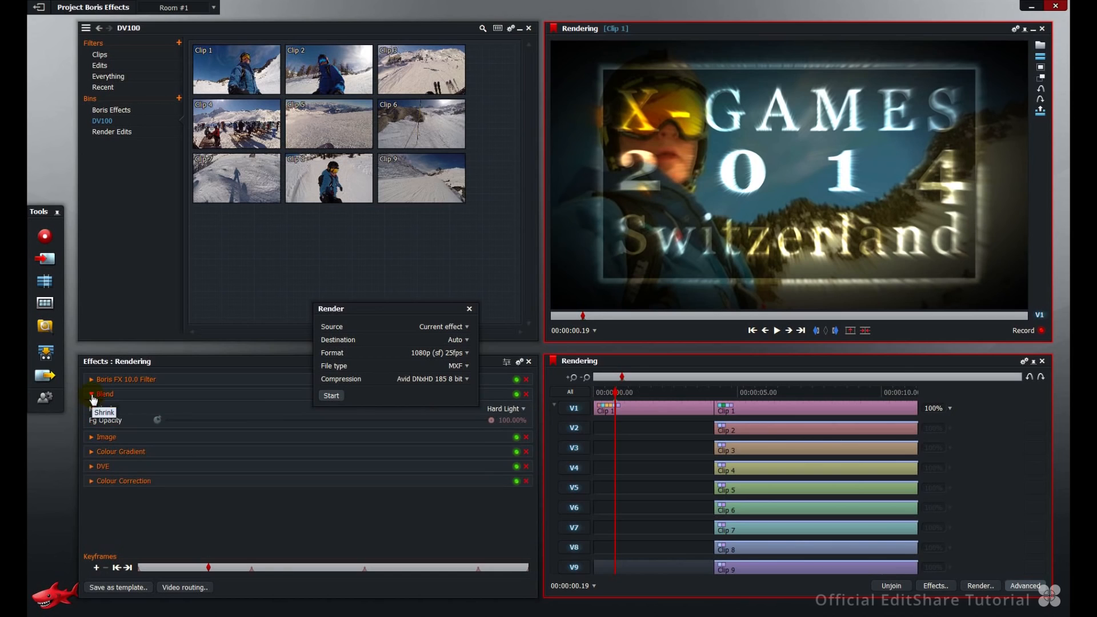
Set the Blend foreground opacity to 78.63% on the title clip and render the current effect again
{"action": "left_click_drag", "start_coordinate": [491, 420], "coordinate": [422, 422]}
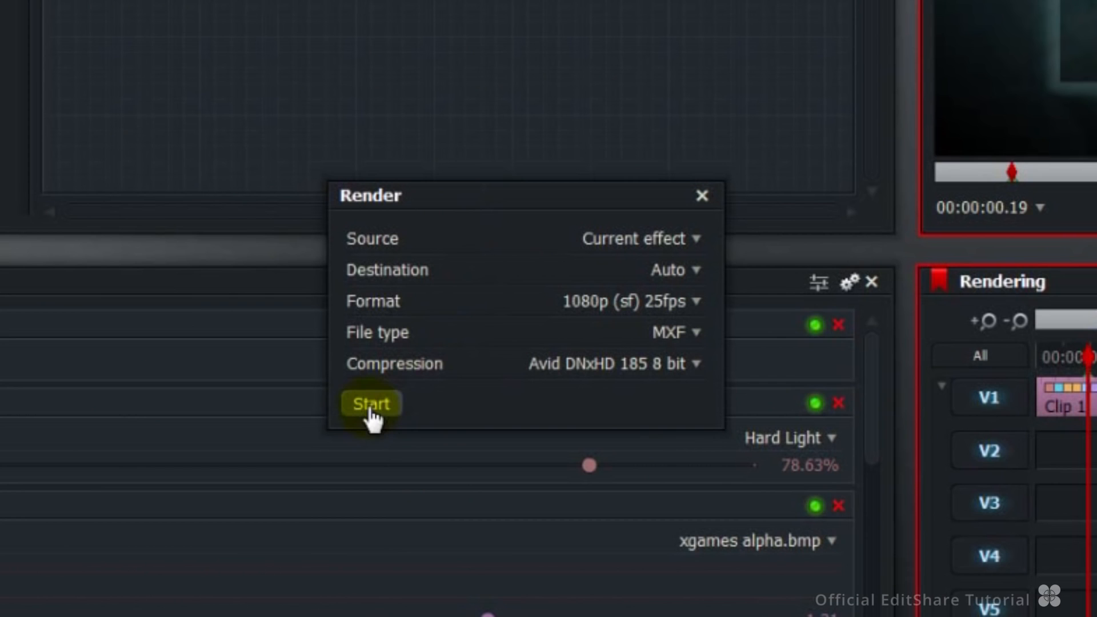
{"action": "left_click", "coordinate": [332, 398]}
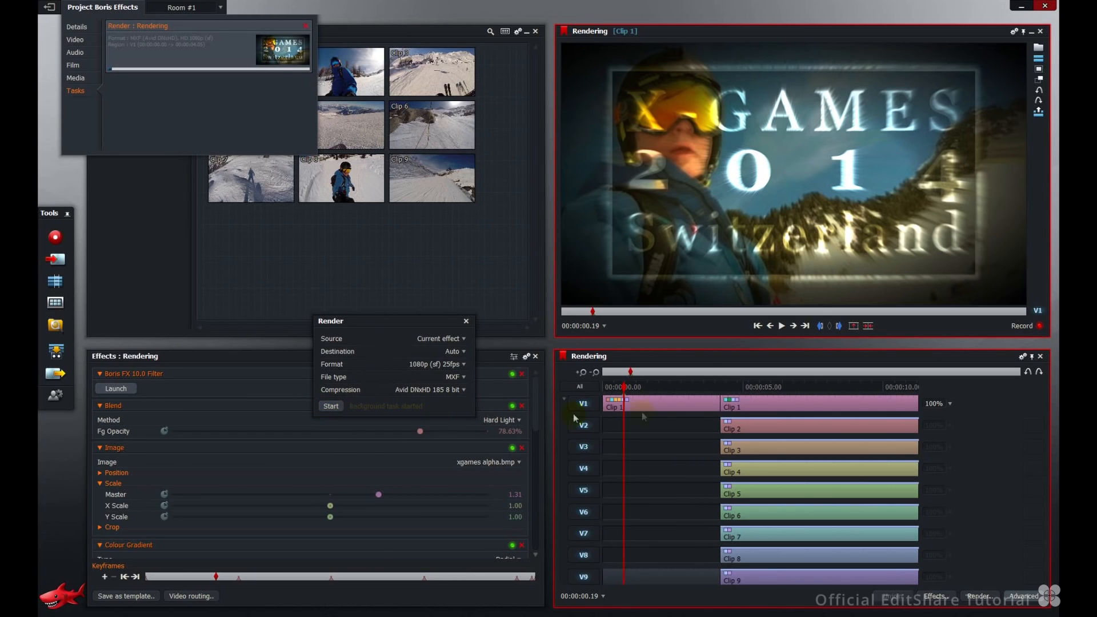
In the nine-clip section, set the Colour Tint amount to about 42% on V2 and 66% on V4, and raise it on V5
{"action": "left_click", "coordinate": [769, 387]}
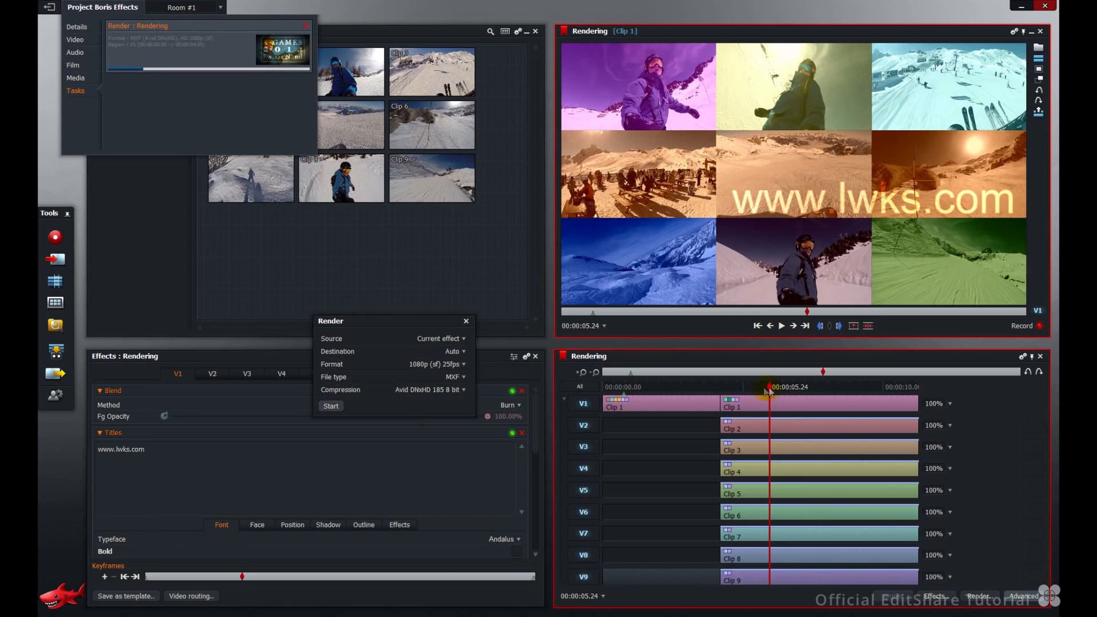
{"action": "left_click", "coordinate": [219, 376]}
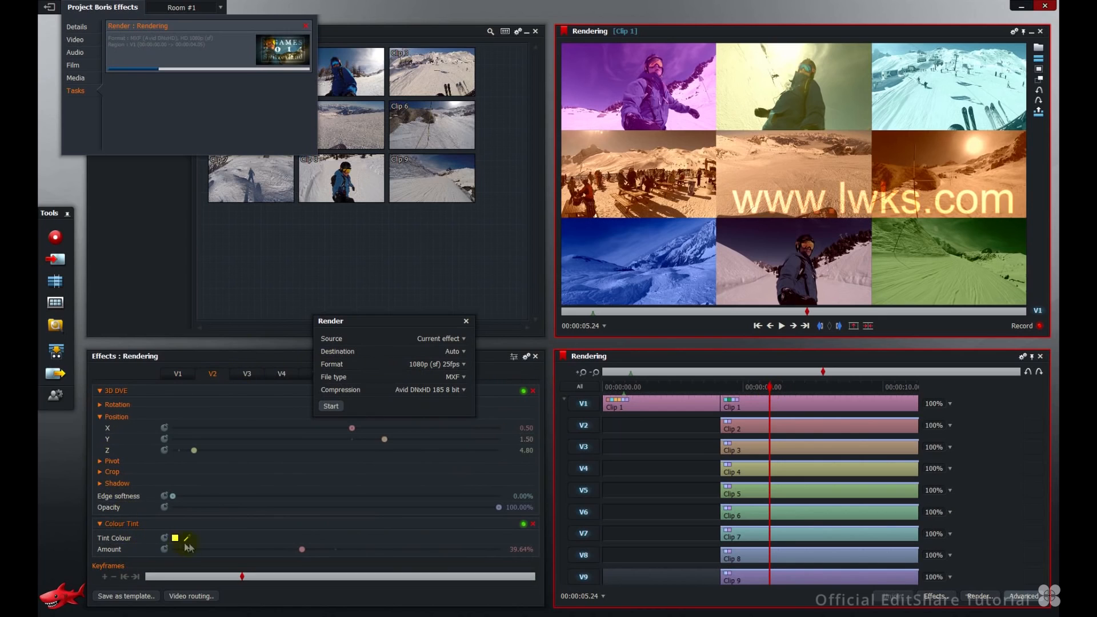
{"action": "mouse_move", "coordinate": [302, 550]}
{"action": "left_mouse_down"}
{"action": "mouse_move", "coordinate": [272, 554]}
{"action": "mouse_move", "coordinate": [371, 555]}
{"action": "mouse_move", "coordinate": [280, 556]}
{"action": "mouse_move", "coordinate": [310, 561]}
{"action": "left_mouse_up"}
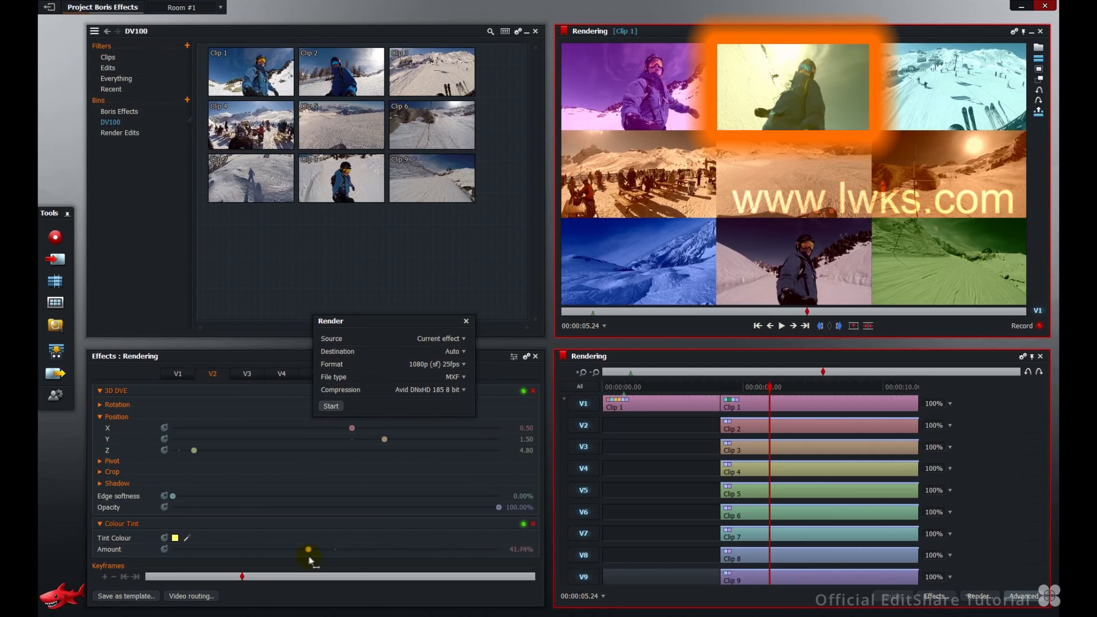
{"action": "left_click", "coordinate": [282, 374]}
{"action": "left_click_drag", "start_coordinate": [309, 551], "coordinate": [394, 550]}
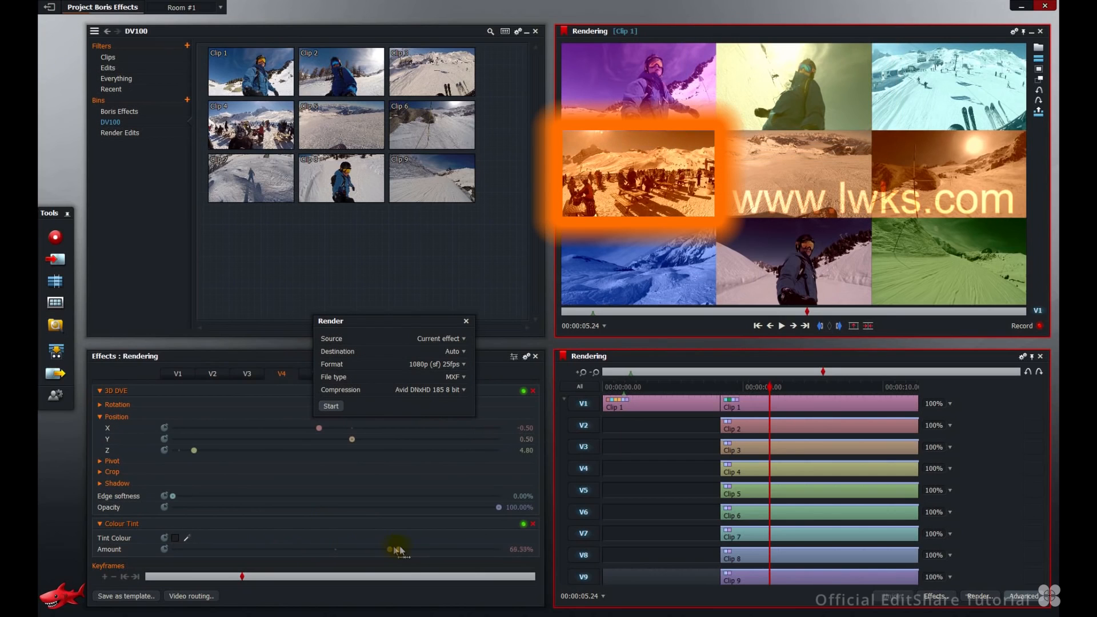
{"action": "left_click", "coordinate": [308, 373]}
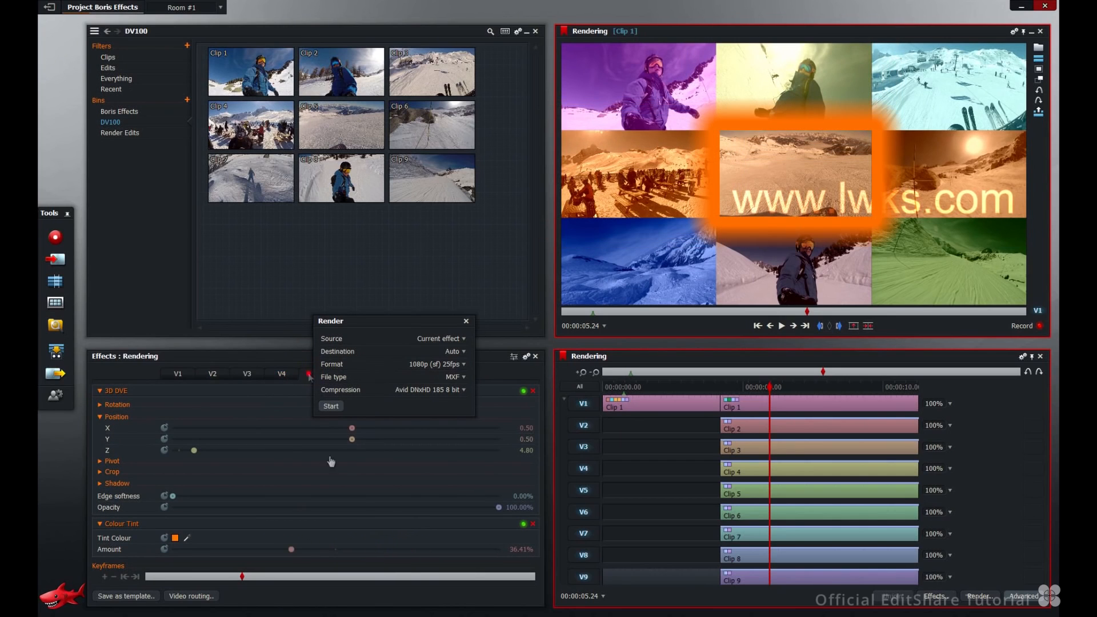
{"action": "left_click_drag", "start_coordinate": [291, 552], "coordinate": [322, 551]}
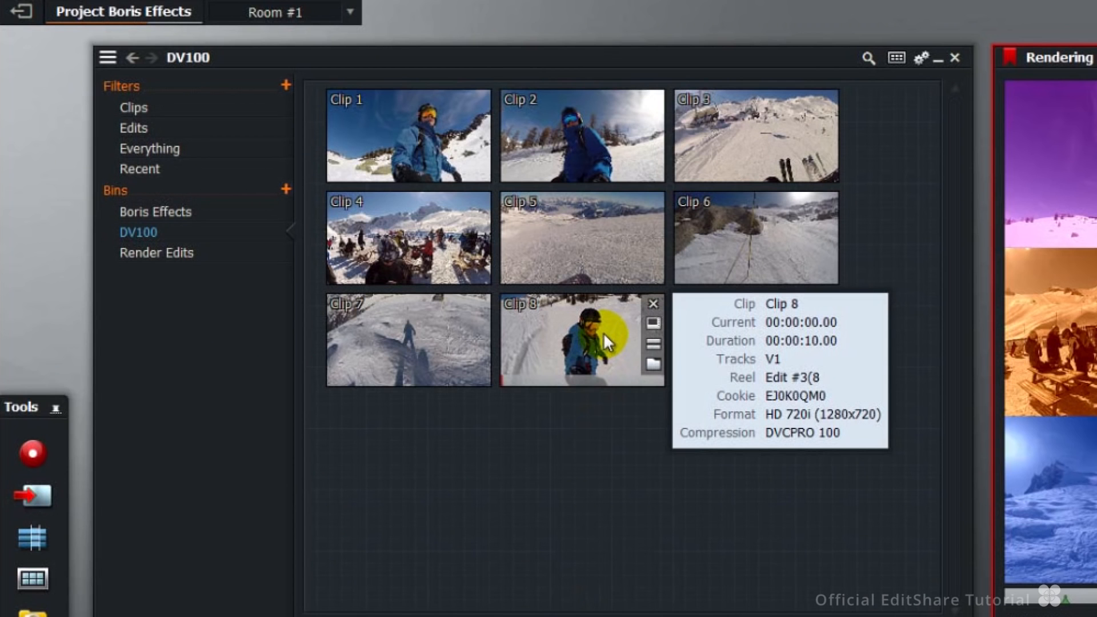
Open Clip 8 from the DV100 bin, mark a section ending at 00:00:07.10 and close its viewer
{"action": "double_click", "coordinate": [607, 342]}
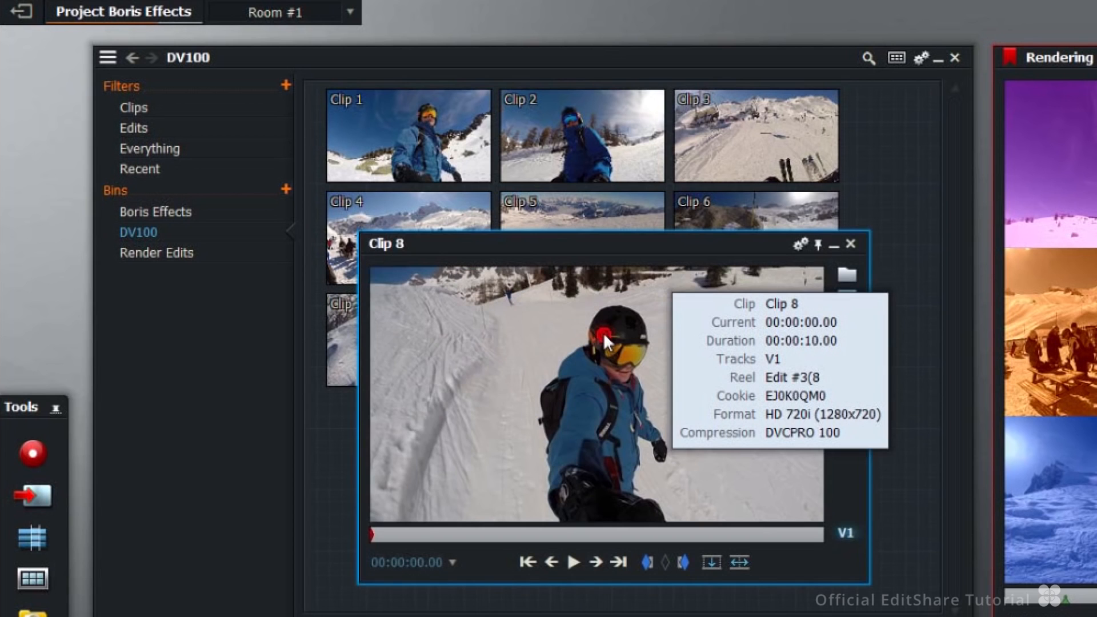
{"action": "left_click_drag", "start_coordinate": [490, 534], "coordinate": [705, 542]}
{"action": "key", "text": "i"}
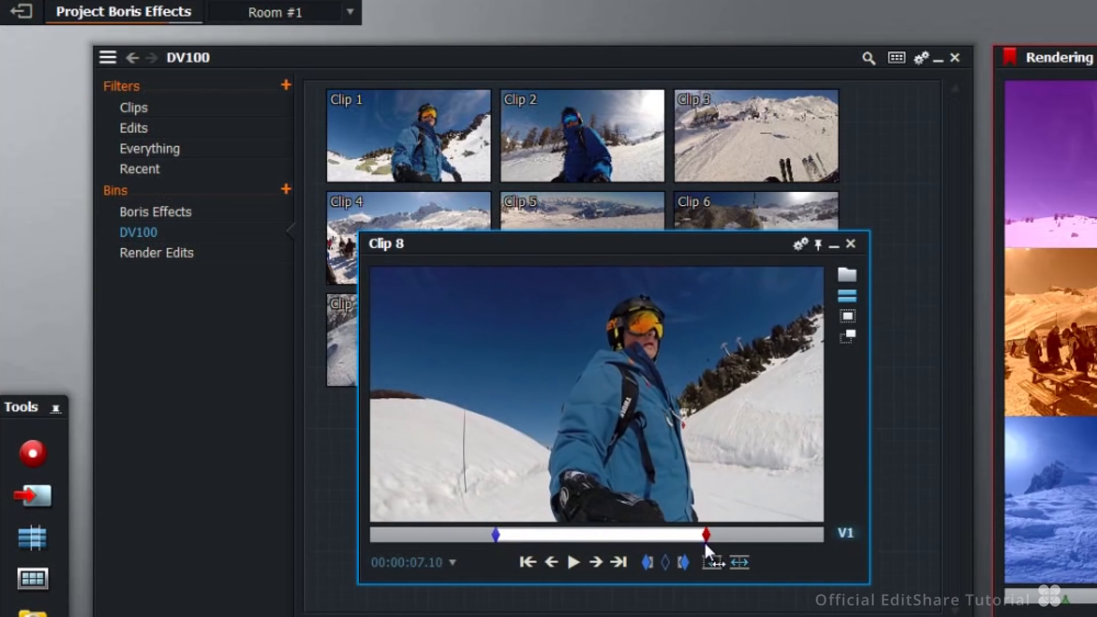
{"action": "left_click", "coordinate": [851, 244]}
Open Clip 6, scrub to 00:00:07.11, and close its viewer and the Tasks Log
{"action": "double_click", "coordinate": [744, 229]}
{"action": "left_click_drag", "start_coordinate": [539, 534], "coordinate": [705, 540]}
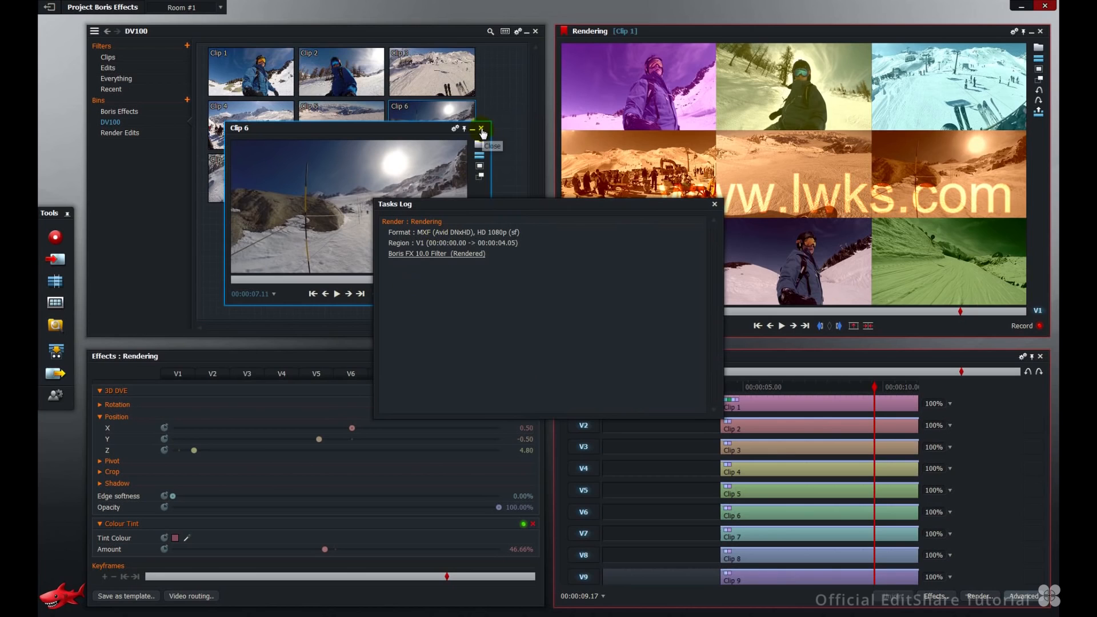
{"action": "left_click", "coordinate": [482, 130]}
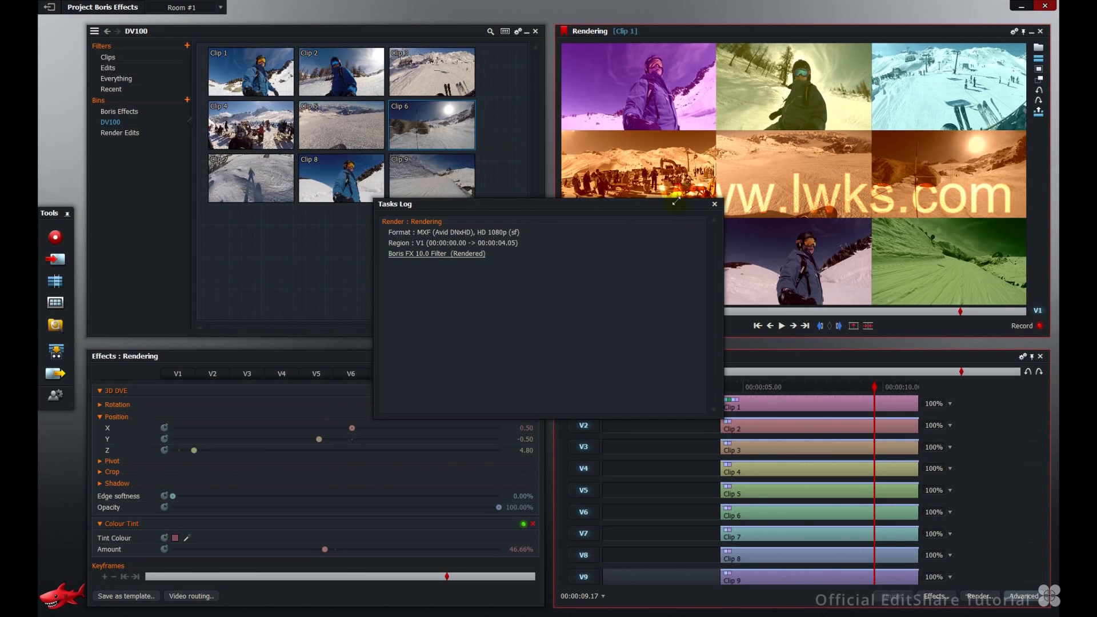
{"action": "left_click", "coordinate": [714, 204]}
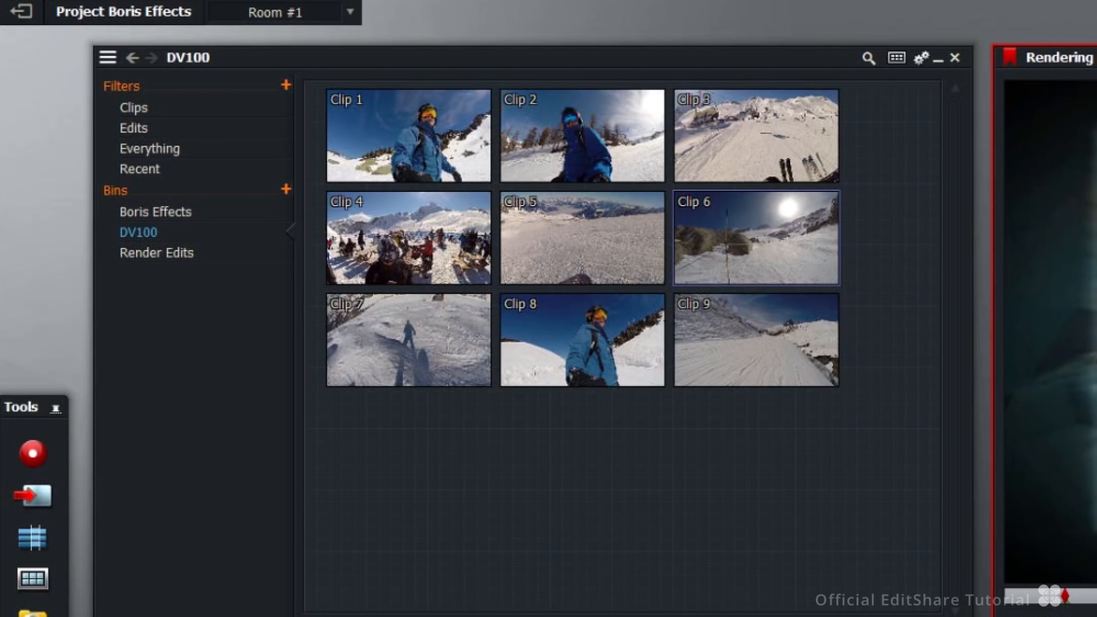
Filter the project's clips to the rendered ones, open the newest Boris FX 10.0 Filter render and scrub through it
{"action": "left_click", "coordinate": [135, 108]}
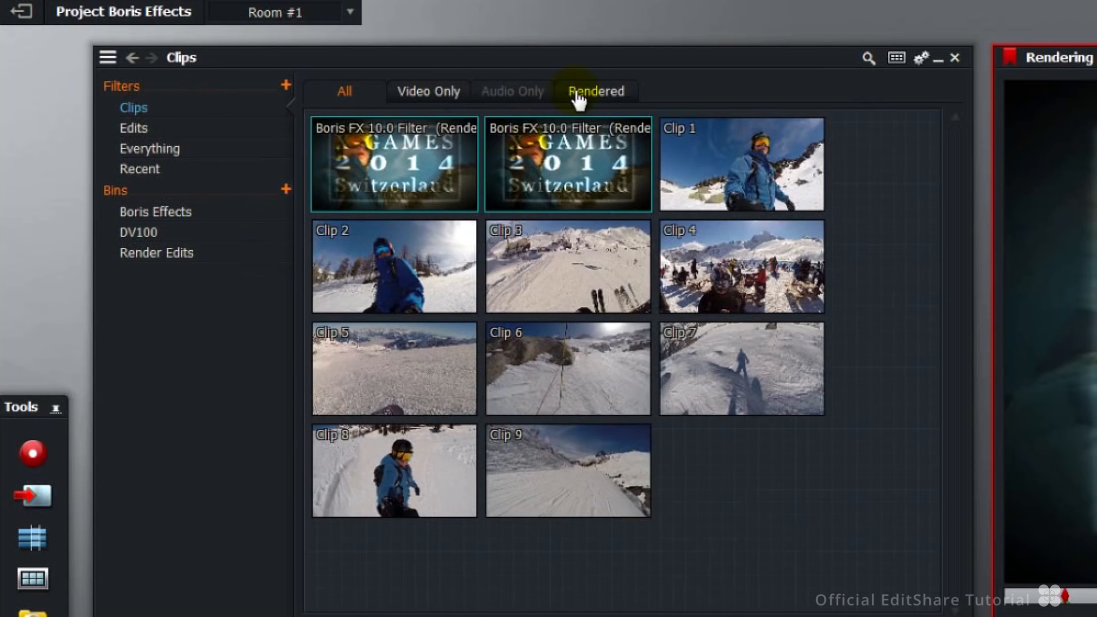
{"action": "left_click", "coordinate": [594, 92]}
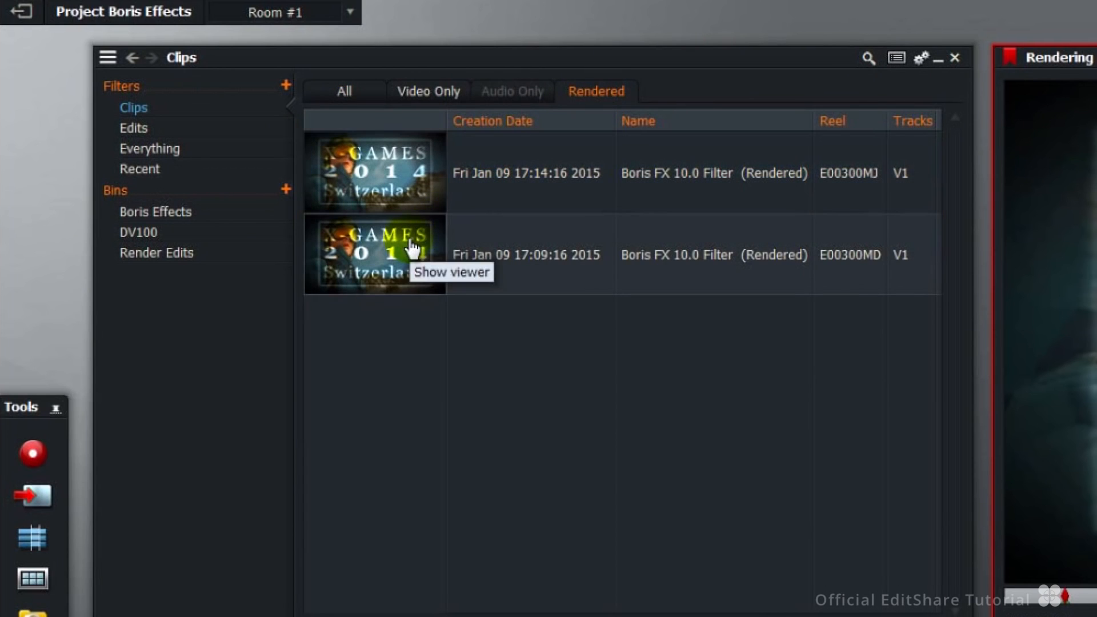
{"action": "left_click", "coordinate": [396, 183]}
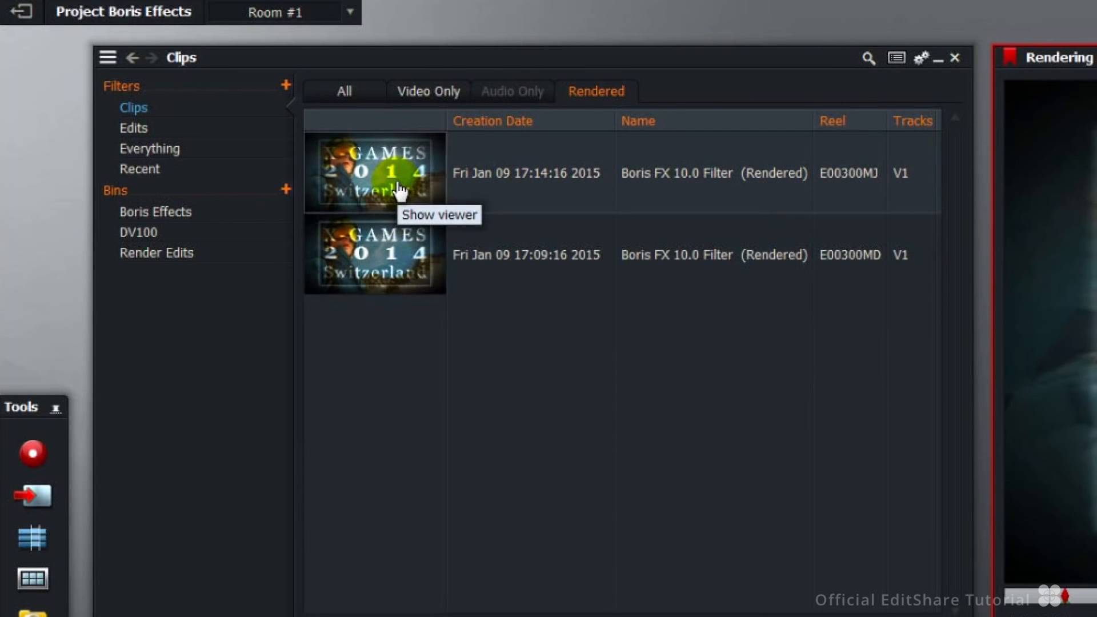
{"action": "left_click", "coordinate": [400, 187]}
{"action": "left_click_drag", "start_coordinate": [451, 532], "coordinate": [492, 536]}
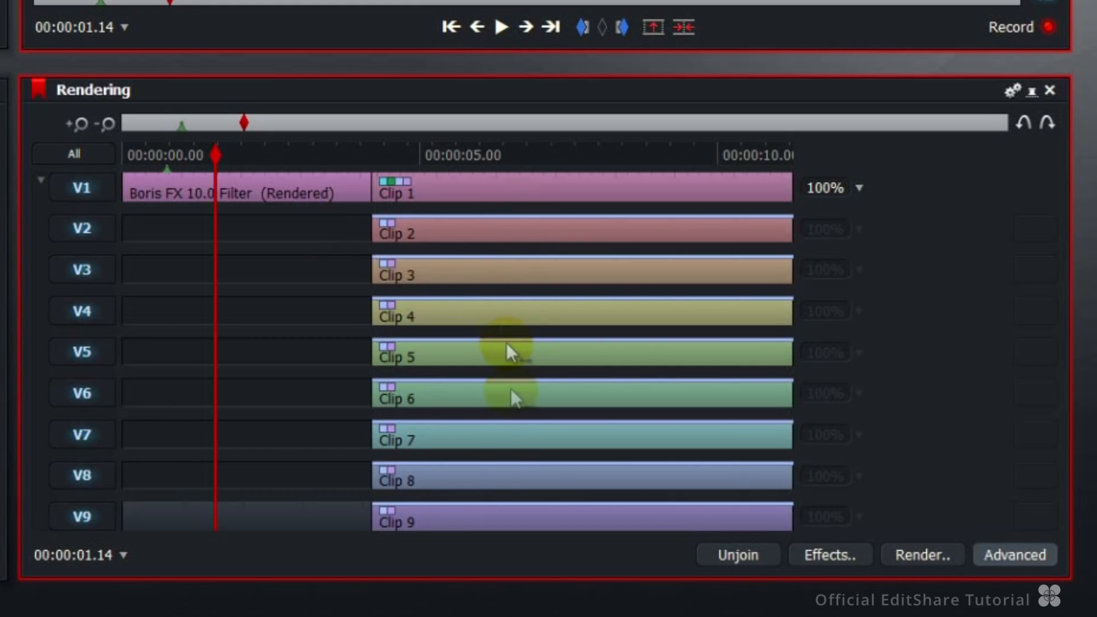
Go to 00:00:07.13 in the nine-clip section and check track V1's contribution by disabling and re-enabling it
{"action": "left_click", "coordinate": [568, 153]}
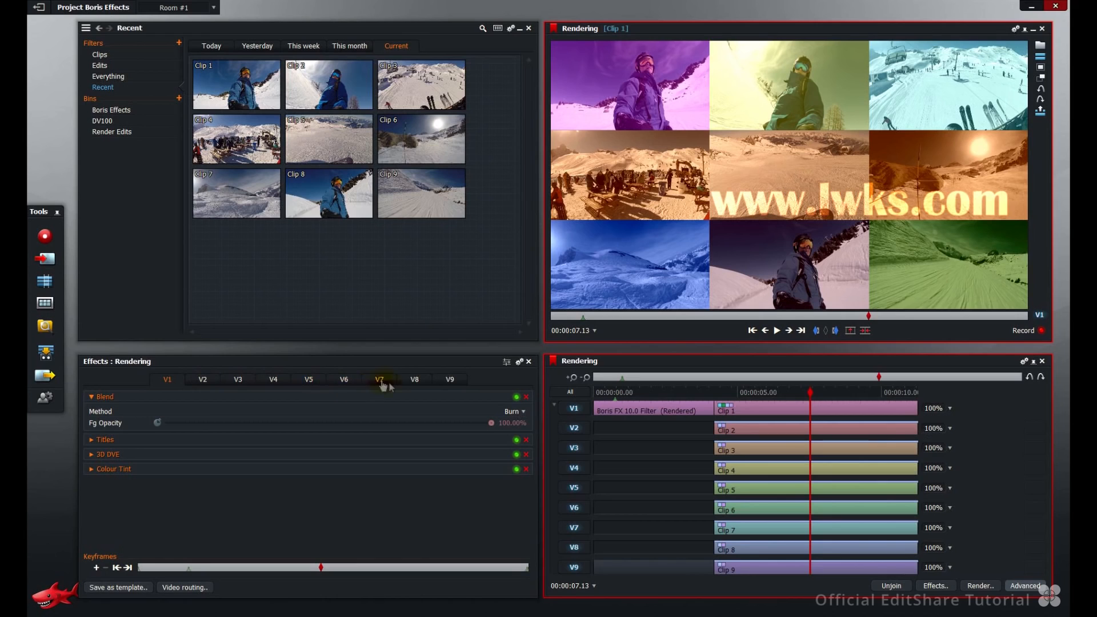
{"action": "left_click", "coordinate": [574, 408]}
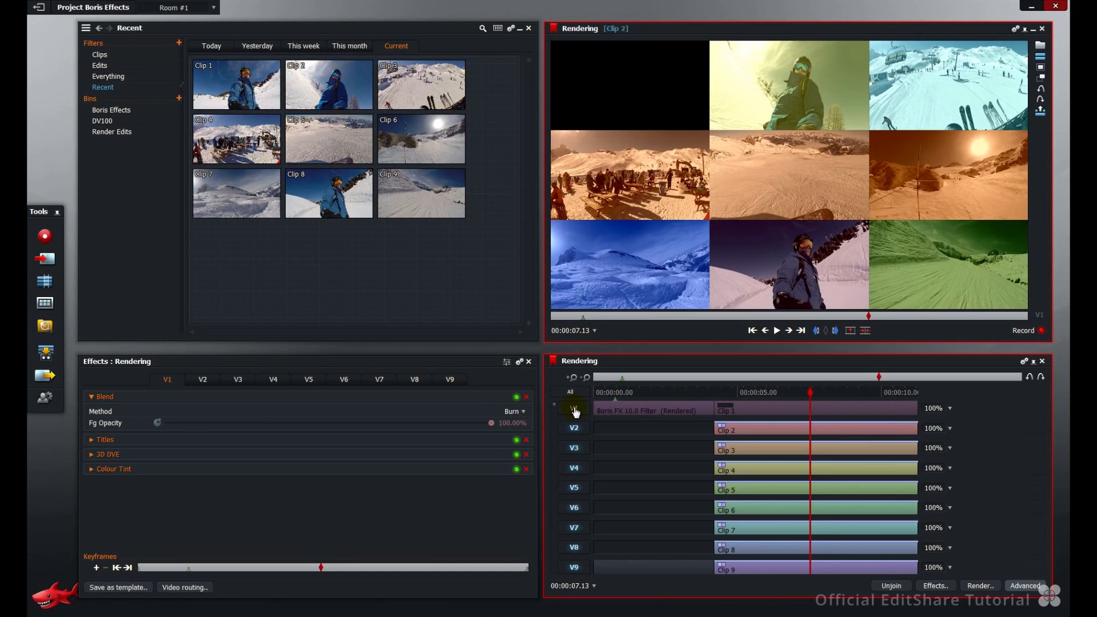
{"action": "left_click", "coordinate": [574, 409]}
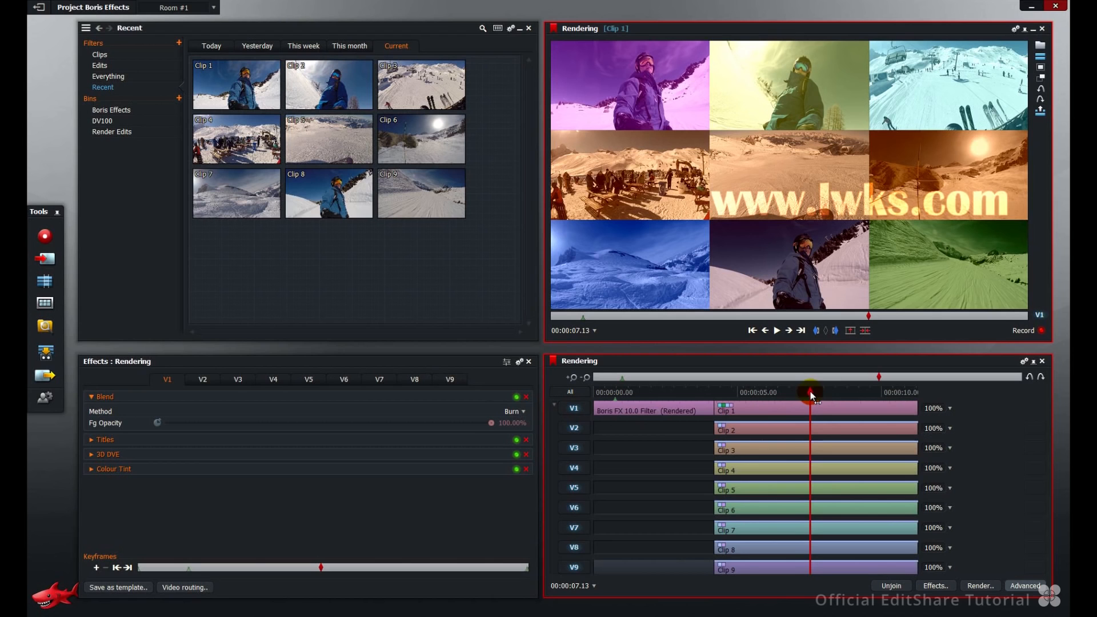
Return to the start of the nine-clip section and play it full screen
{"action": "left_click_drag", "start_coordinate": [812, 394], "coordinate": [719, 397]}
{"action": "key", "text": "F12"}
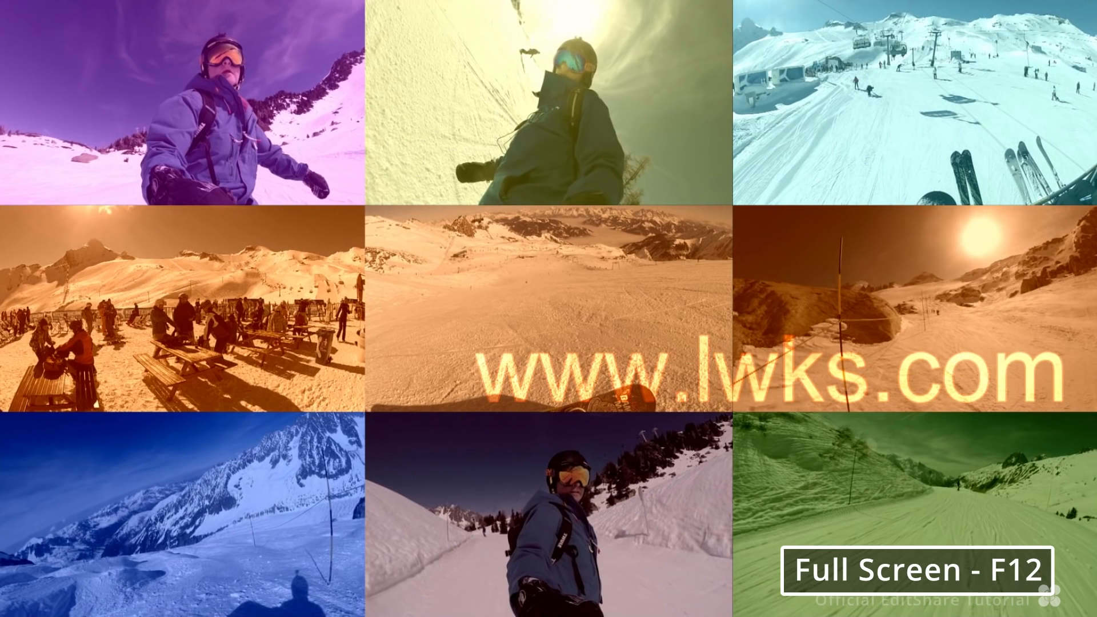
{"action": "key", "text": "space"}
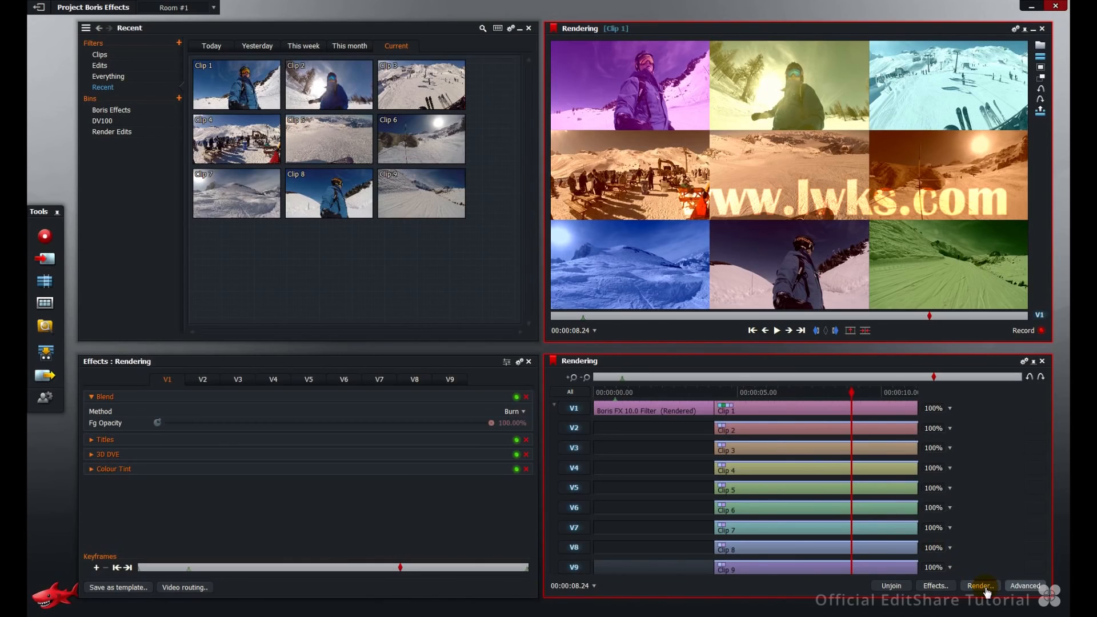
Open the timeline's Render settings and check the Titles and Blend effects on V1 by bypassing and re-enabling each
{"action": "left_click", "coordinate": [984, 588]}
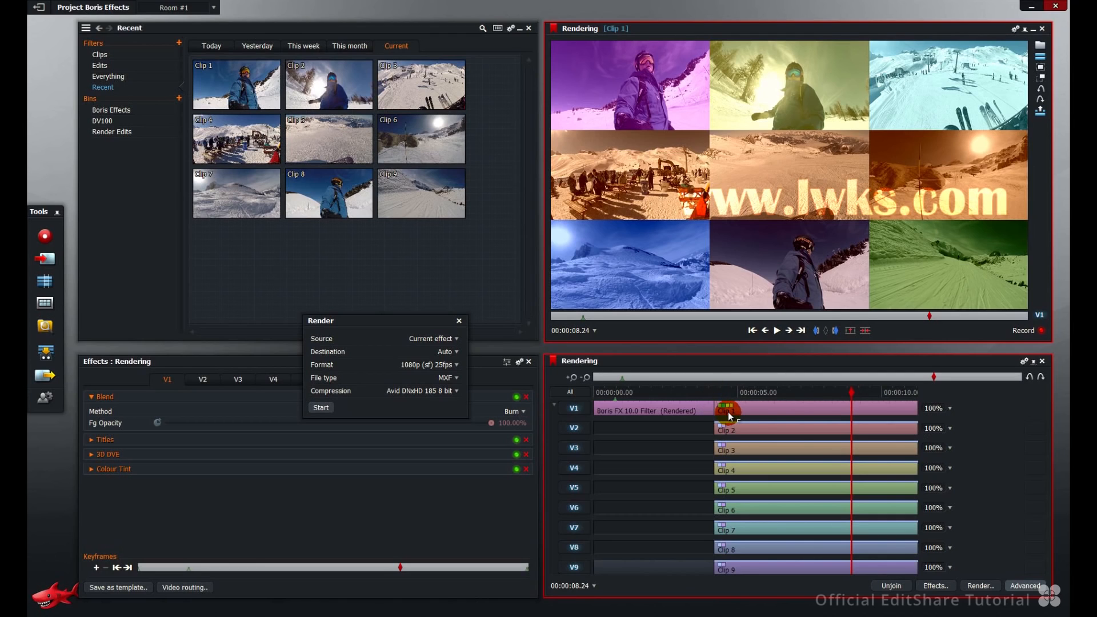
{"action": "left_click", "coordinate": [517, 440]}
{"action": "left_click", "coordinate": [517, 440]}
{"action": "left_click", "coordinate": [516, 397]}
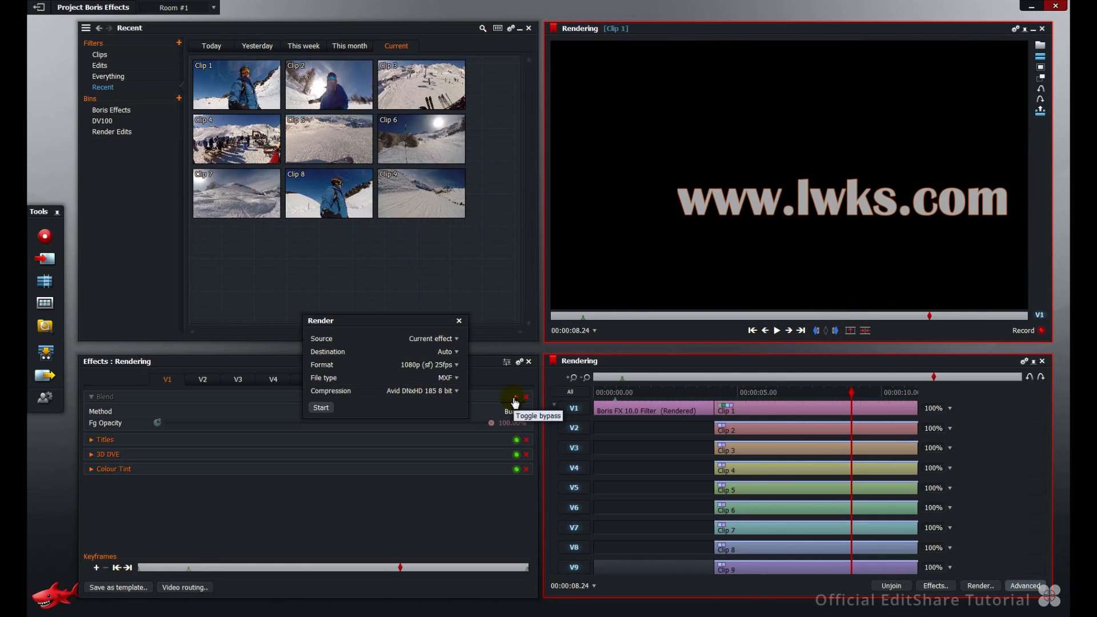
{"action": "left_click", "coordinate": [516, 399]}
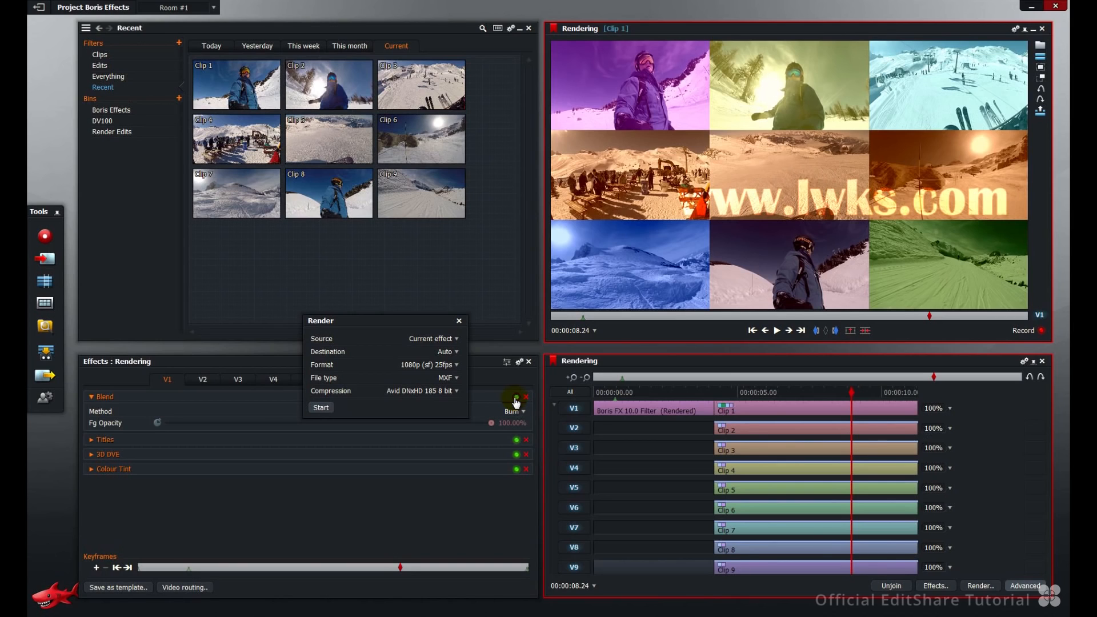
Render with the source set to All effects on V2, and close the Tasks Log
{"action": "left_click", "coordinate": [442, 340]}
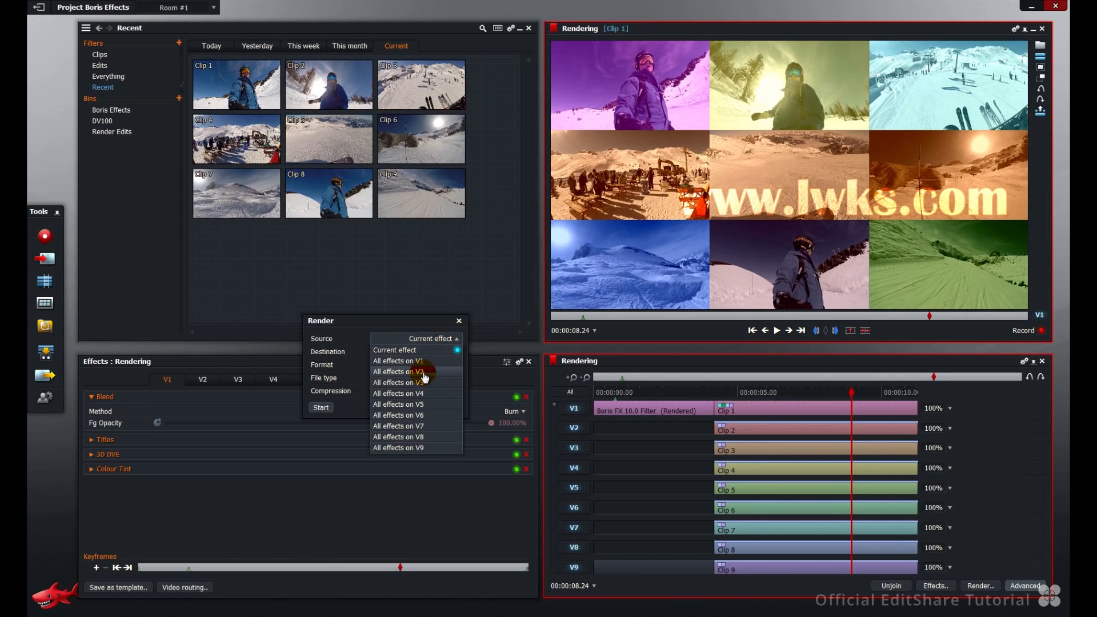
{"action": "left_click", "coordinate": [424, 373]}
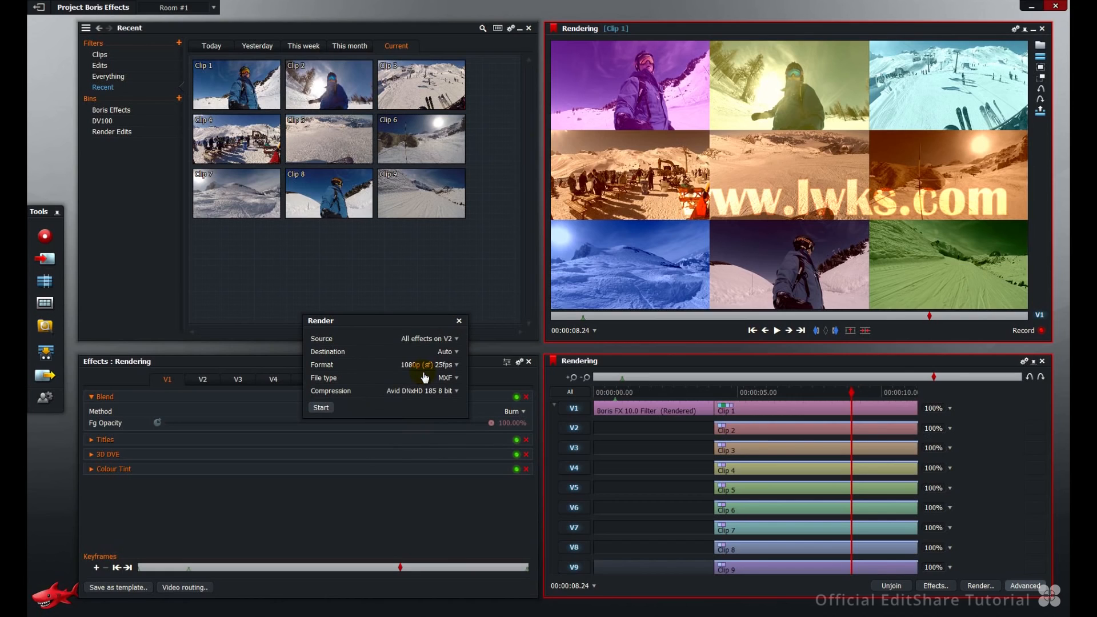
{"action": "left_click", "coordinate": [324, 409]}
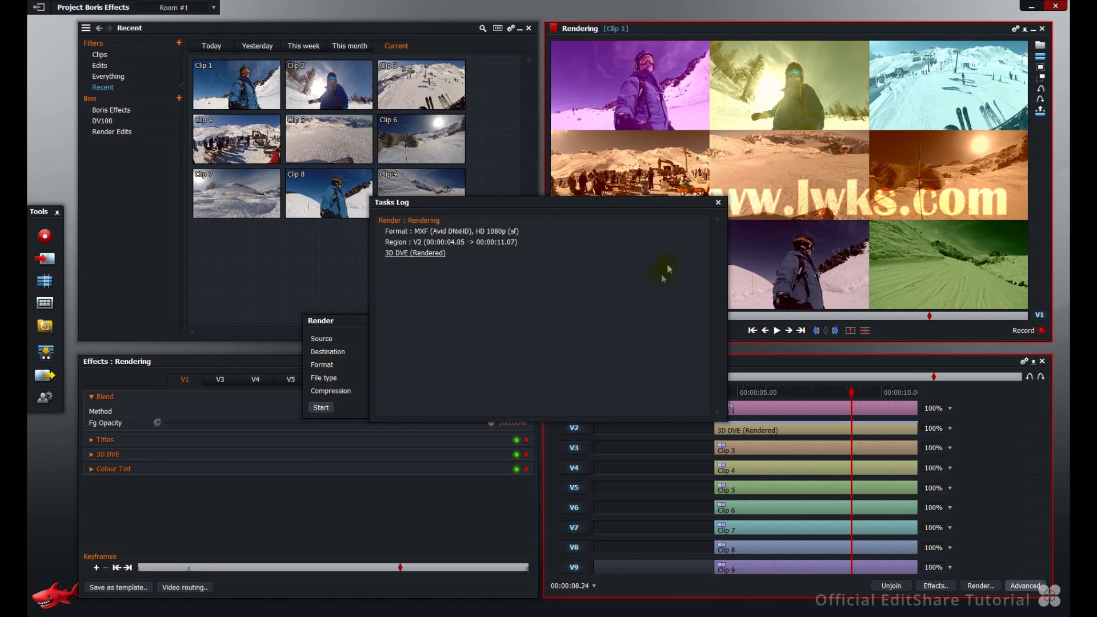
{"action": "left_click", "coordinate": [719, 203]}
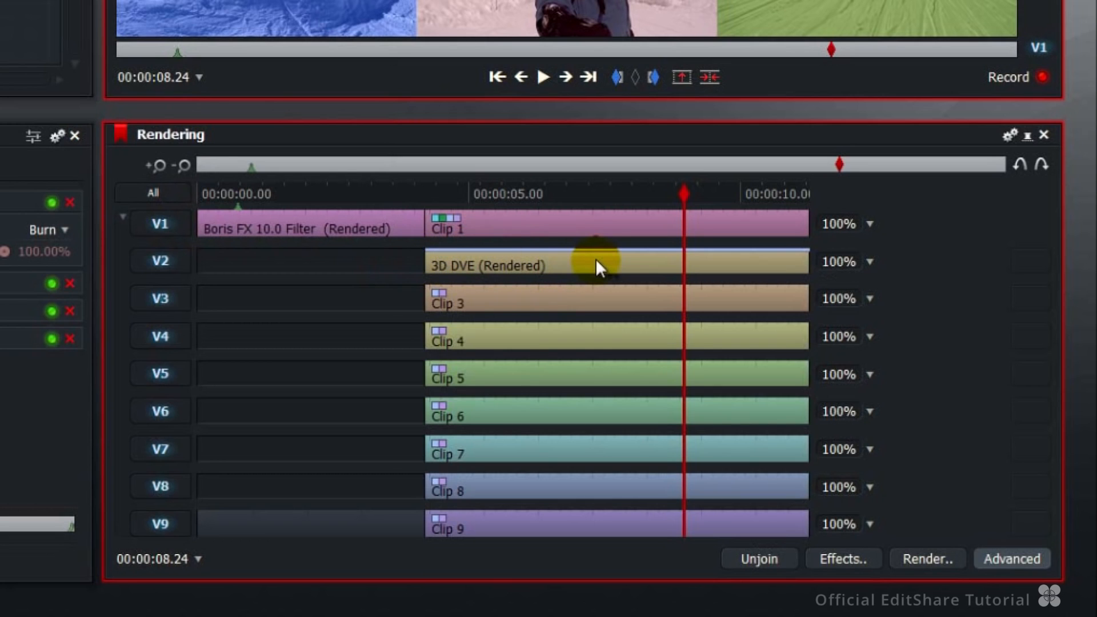
Play the nine-clip section from 00:00:04.08 to check playback, and stop at 00:00:10.01
{"action": "left_click", "coordinate": [431, 191]}
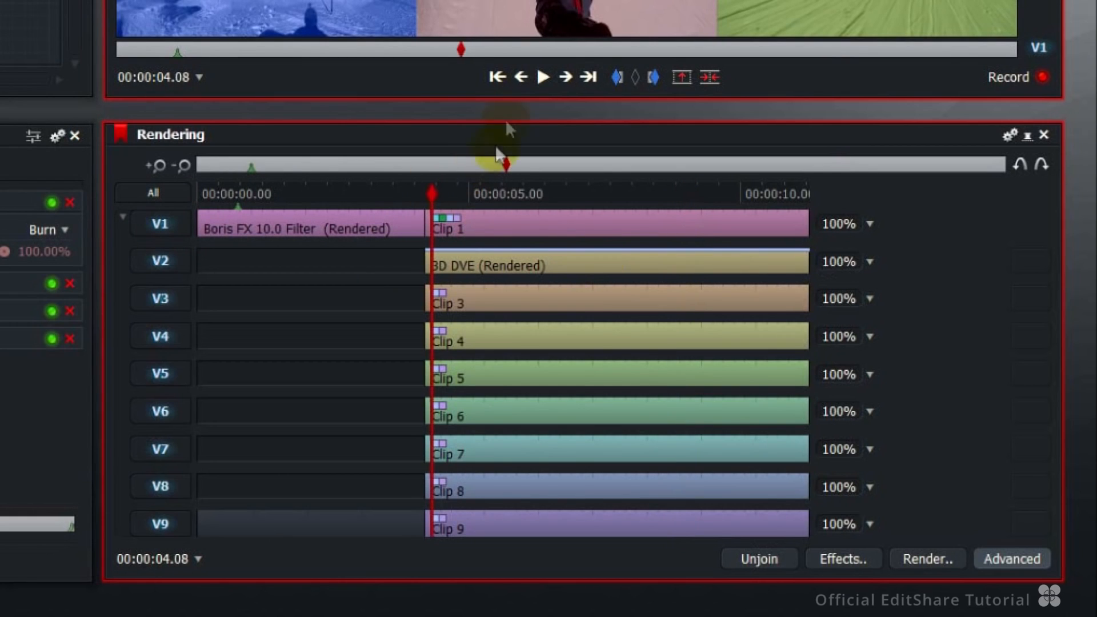
{"action": "left_click", "coordinate": [543, 79]}
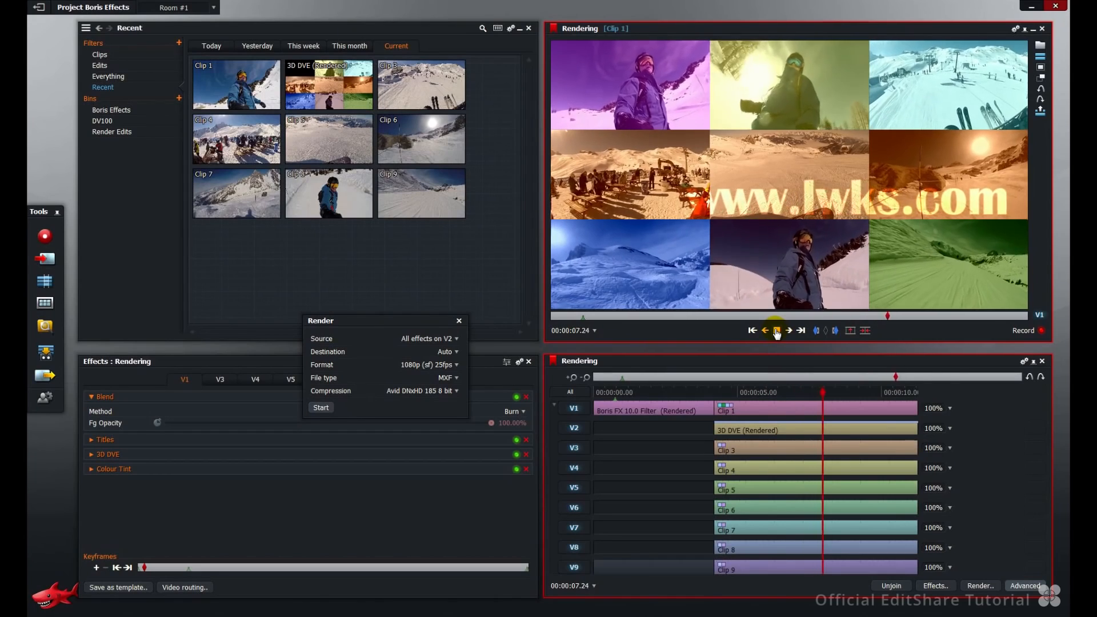
{"action": "left_click", "coordinate": [777, 331]}
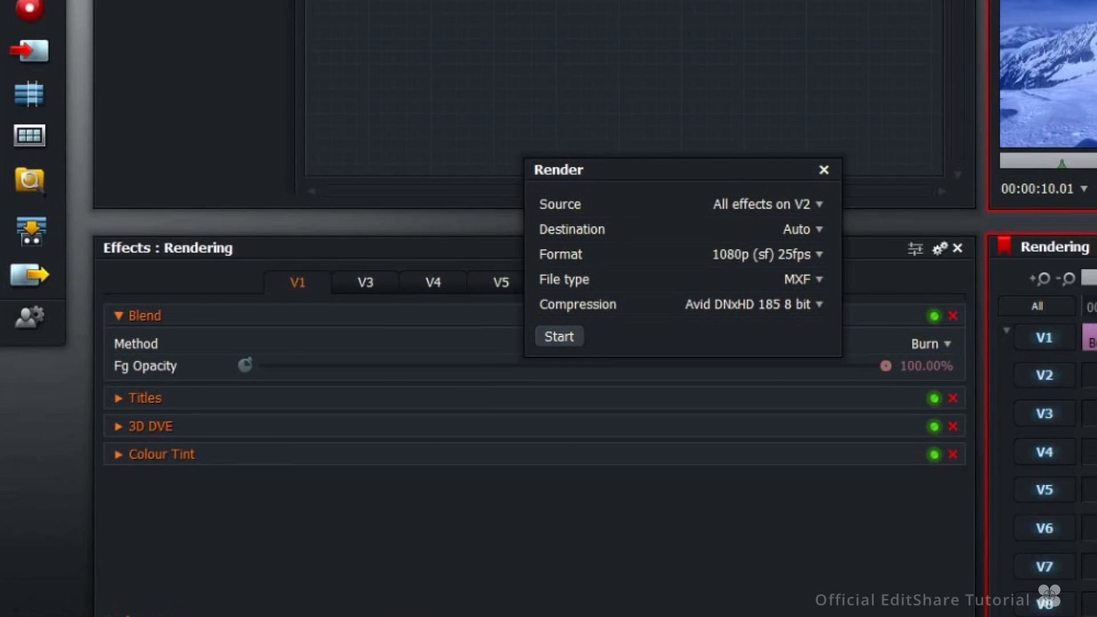
{"action": "left_click", "coordinate": [119, 399]}
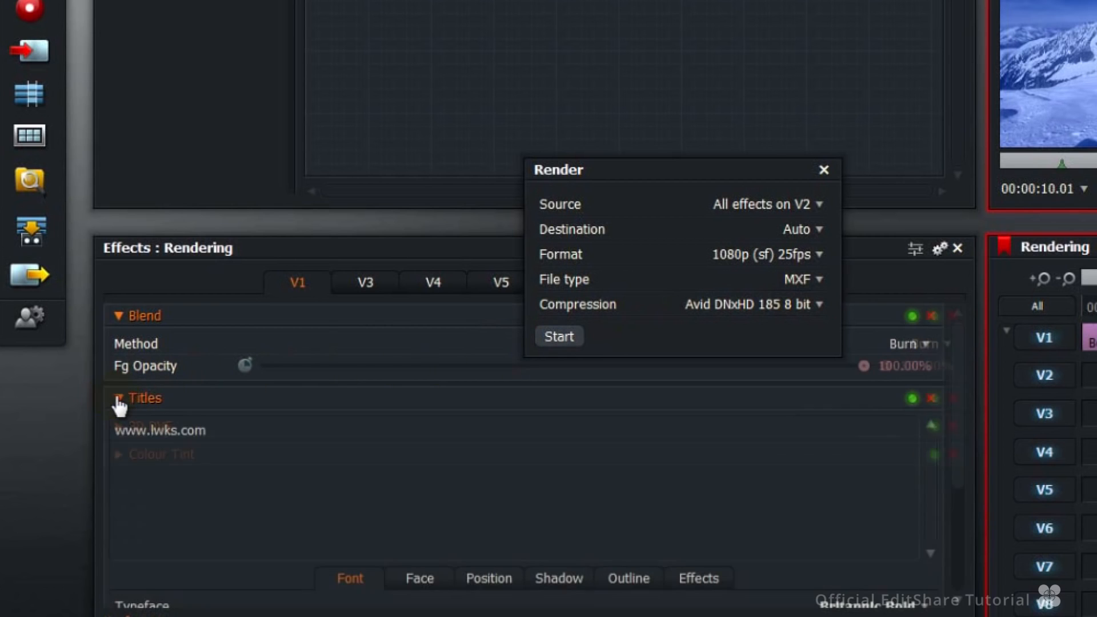
{"action": "left_click", "coordinate": [117, 430]}
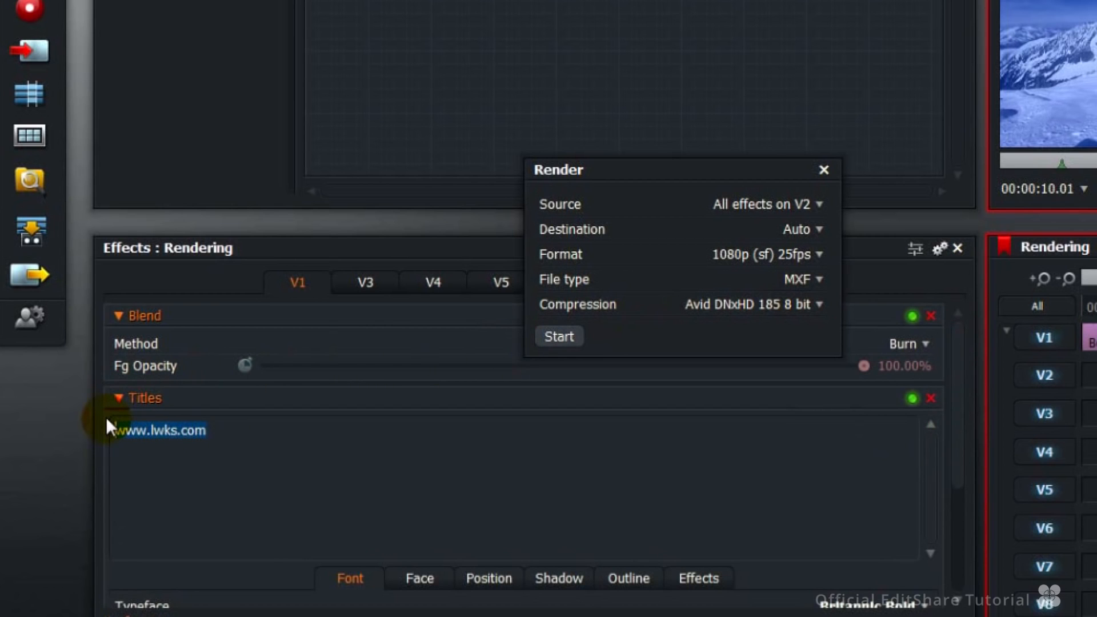
{"action": "type", "text": "www.lwks.com"}
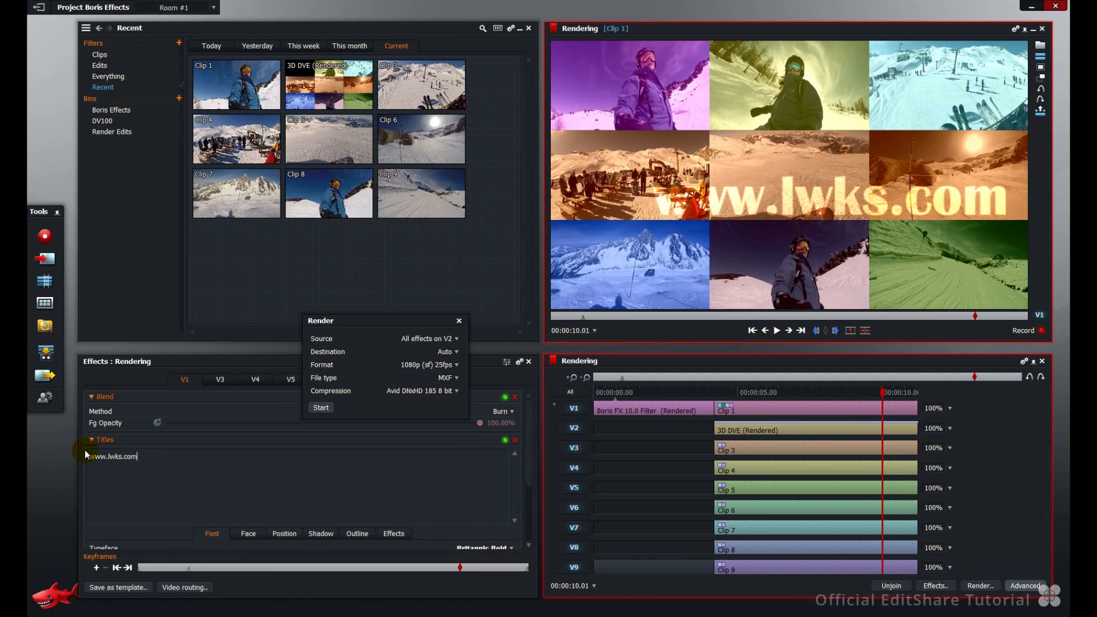
Reconfigure the rendered 3D DVE clip on V2 to restore its original clip and effects
{"action": "mouse_move", "coordinate": [480, 423]}
{"action": "left_mouse_down"}
{"action": "mouse_move", "coordinate": [255, 423]}
{"action": "mouse_move", "coordinate": [485, 421]}
{"action": "left_mouse_up"}
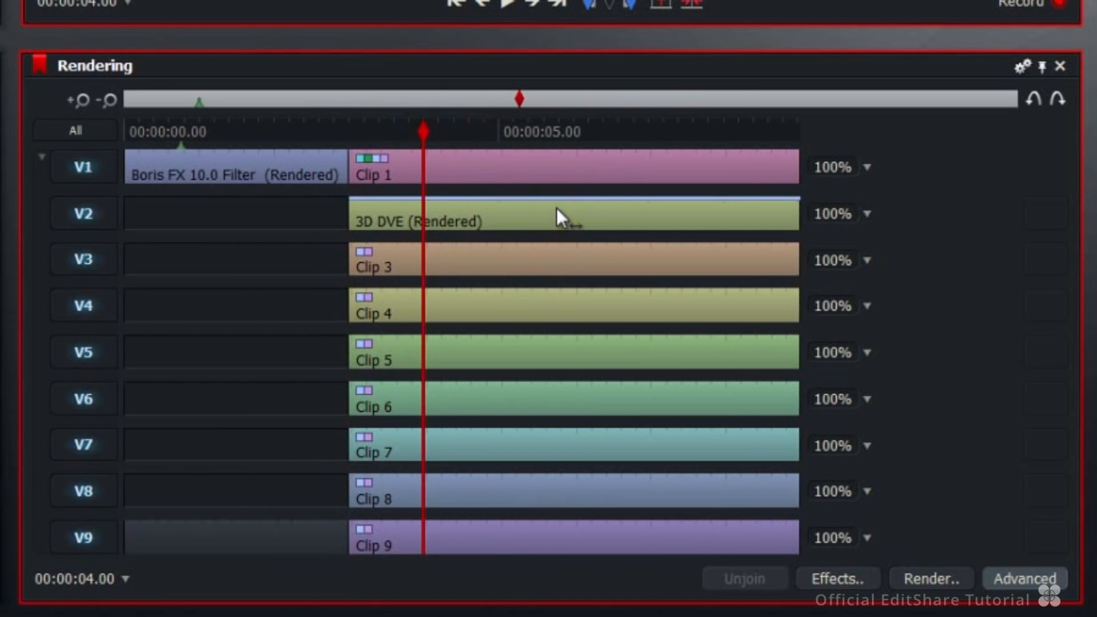
{"action": "right_click", "coordinate": [804, 427]}
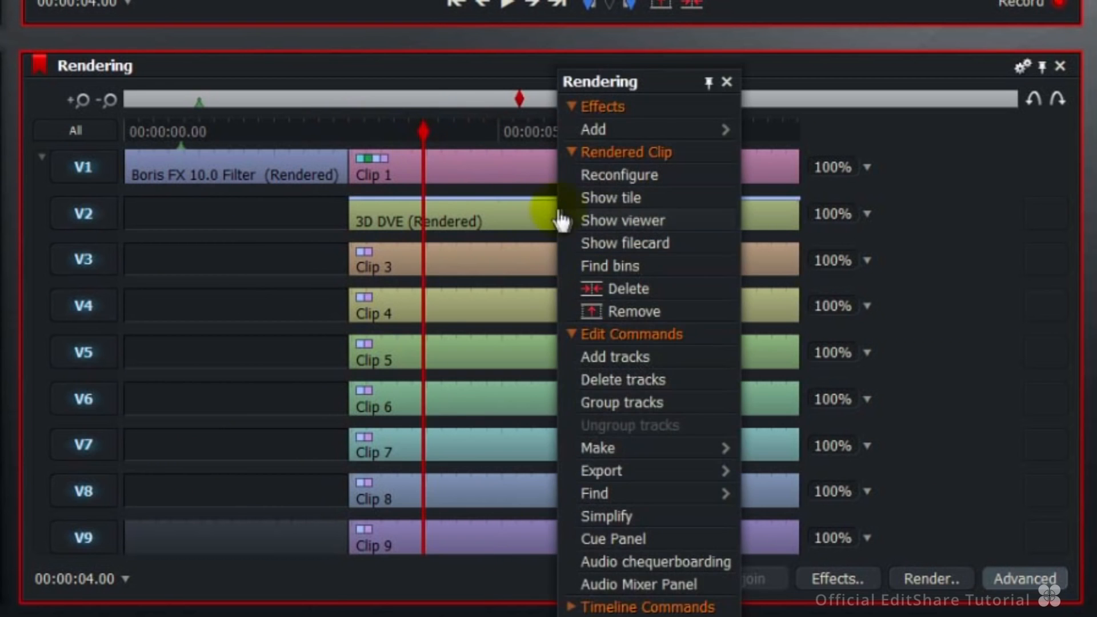
{"action": "left_click", "coordinate": [584, 182]}
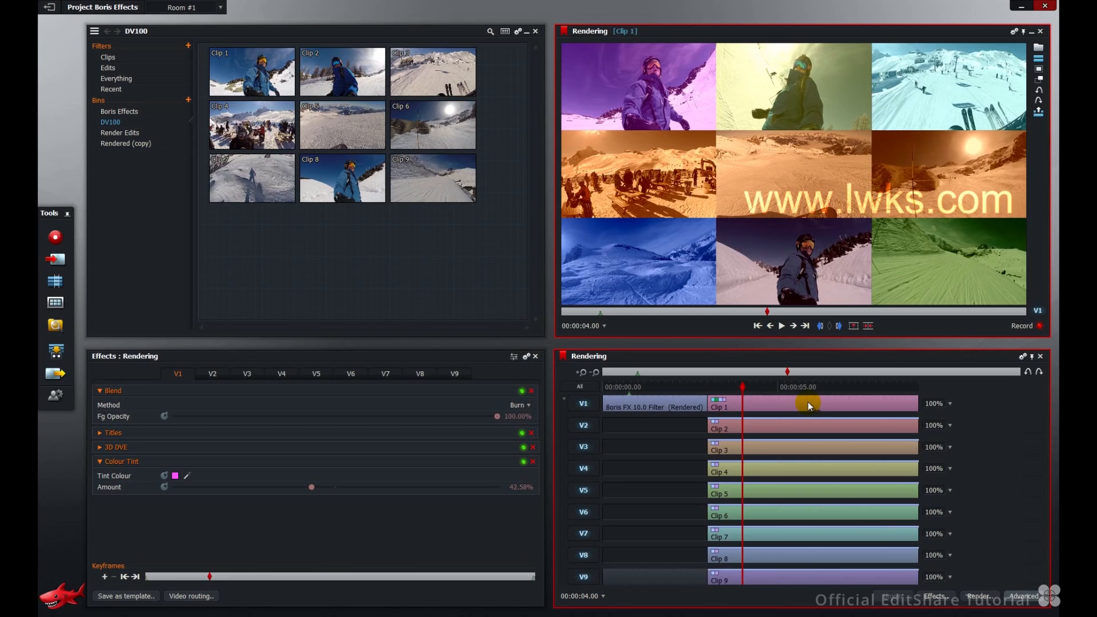
Mark the nine-layer section of the timeline from 00:00:03.00 to 00:00:09.01
{"action": "key", "text": "a"}
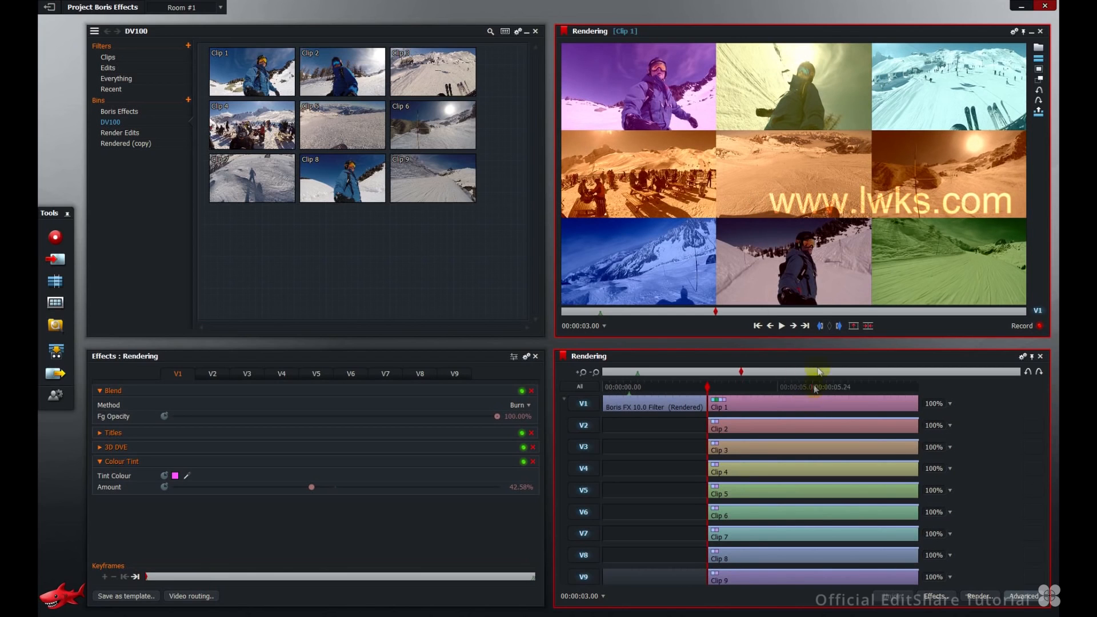
{"action": "left_click", "coordinate": [821, 327]}
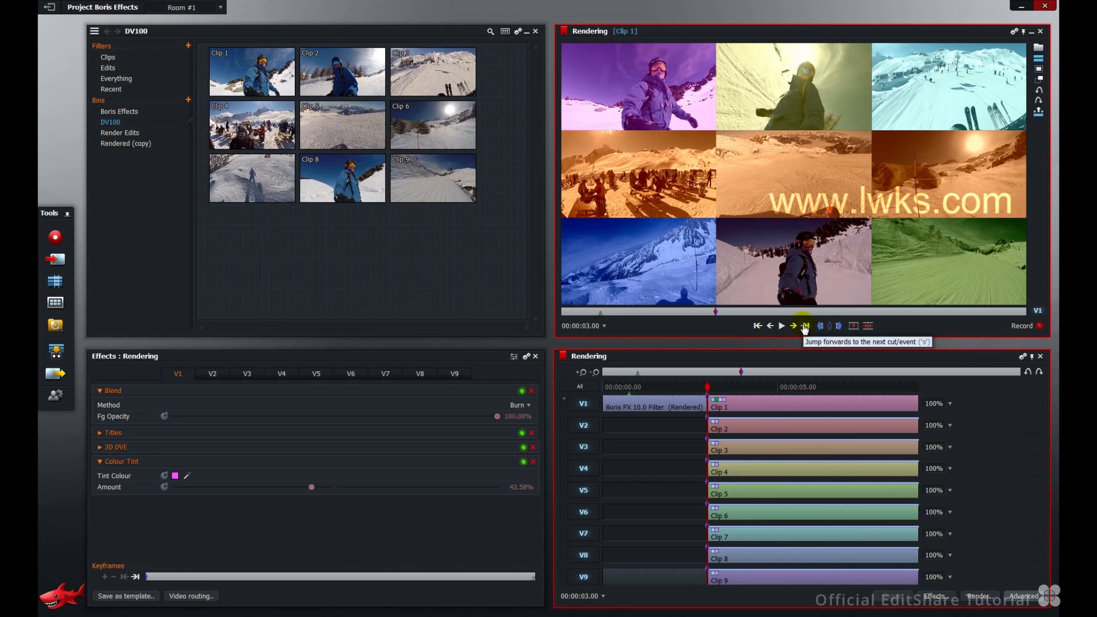
{"action": "left_click", "coordinate": [806, 327]}
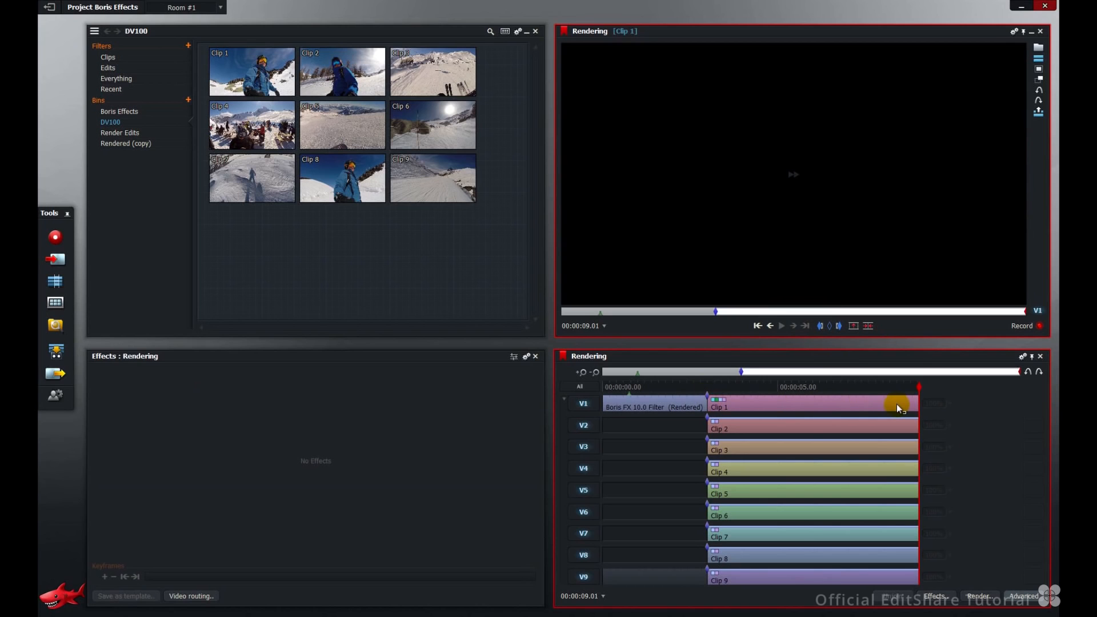
Render the timeline with the source set to Marked section, and close the Tasks Log
{"action": "left_click", "coordinate": [979, 599]}
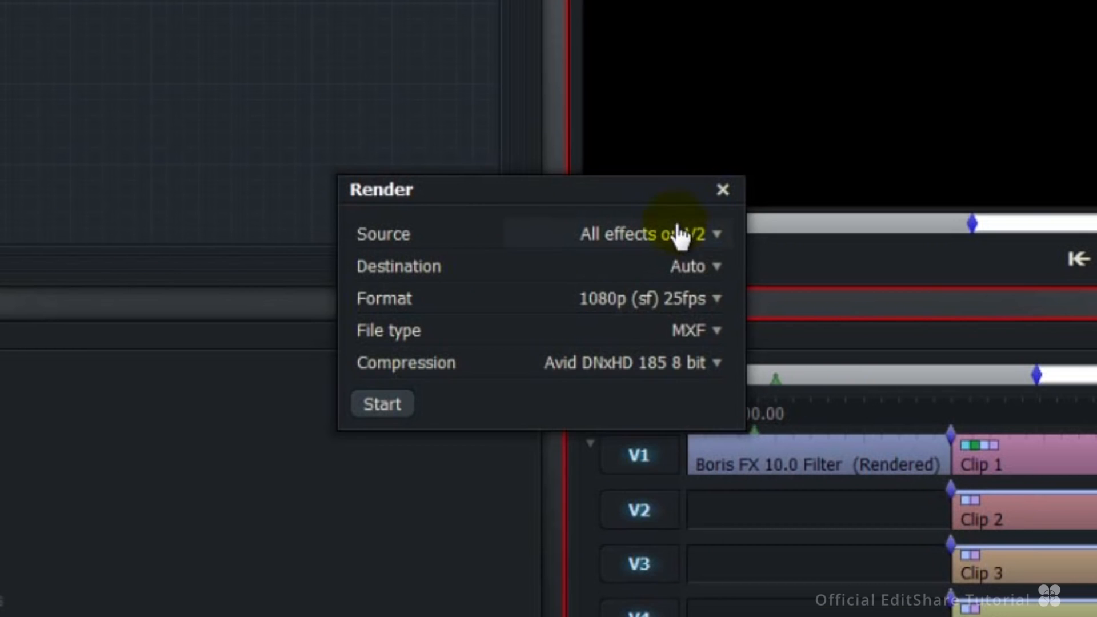
{"action": "left_click", "coordinate": [598, 314]}
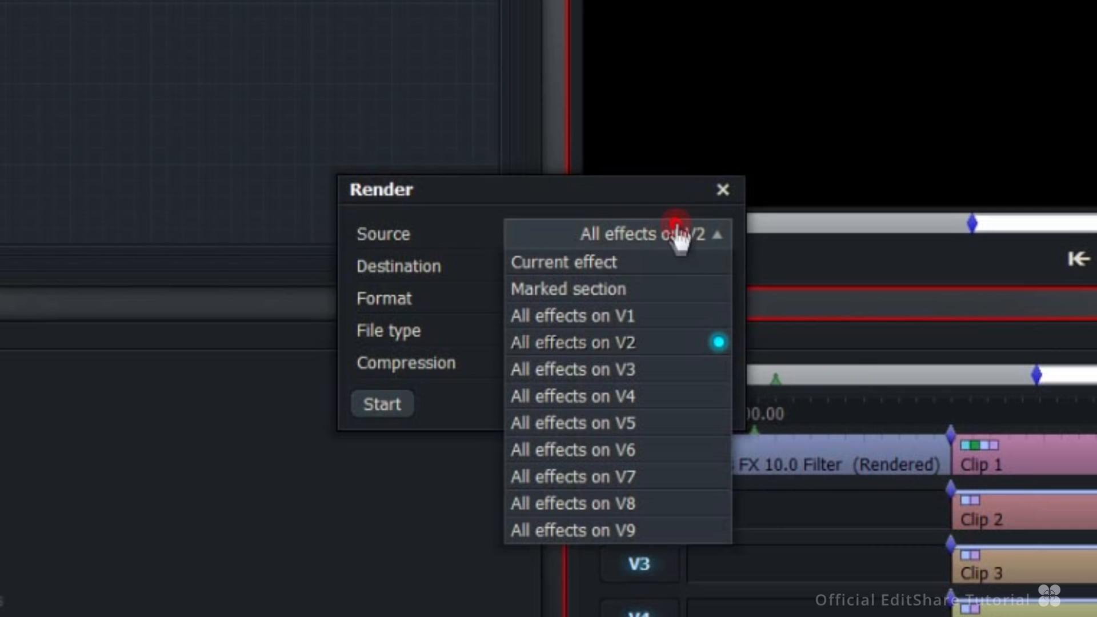
{"action": "left_click", "coordinate": [669, 288]}
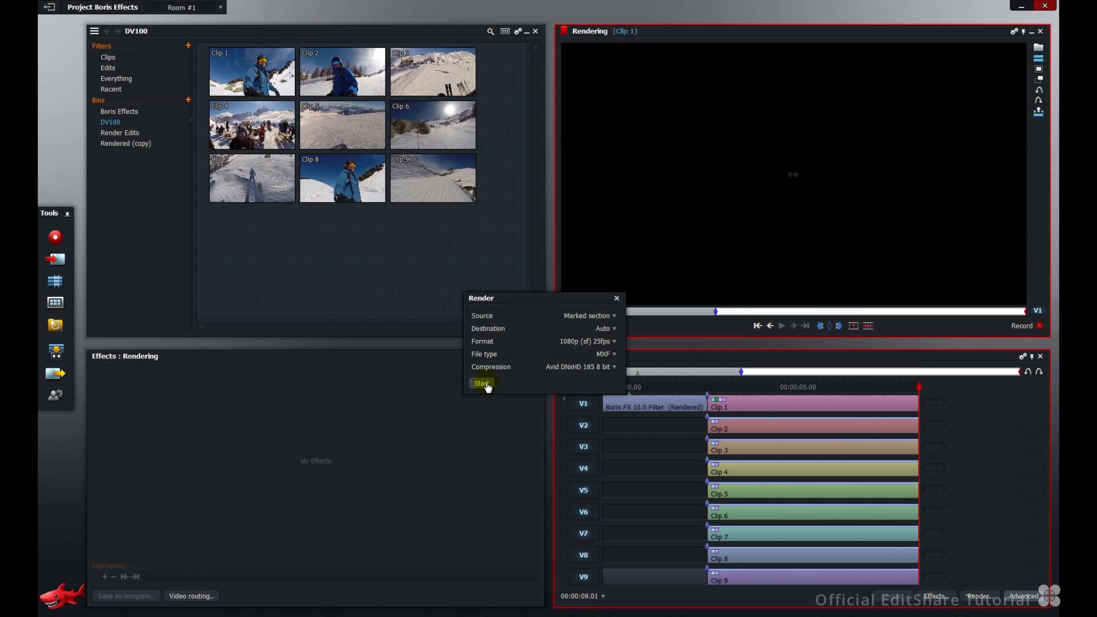
{"action": "left_click", "coordinate": [485, 383]}
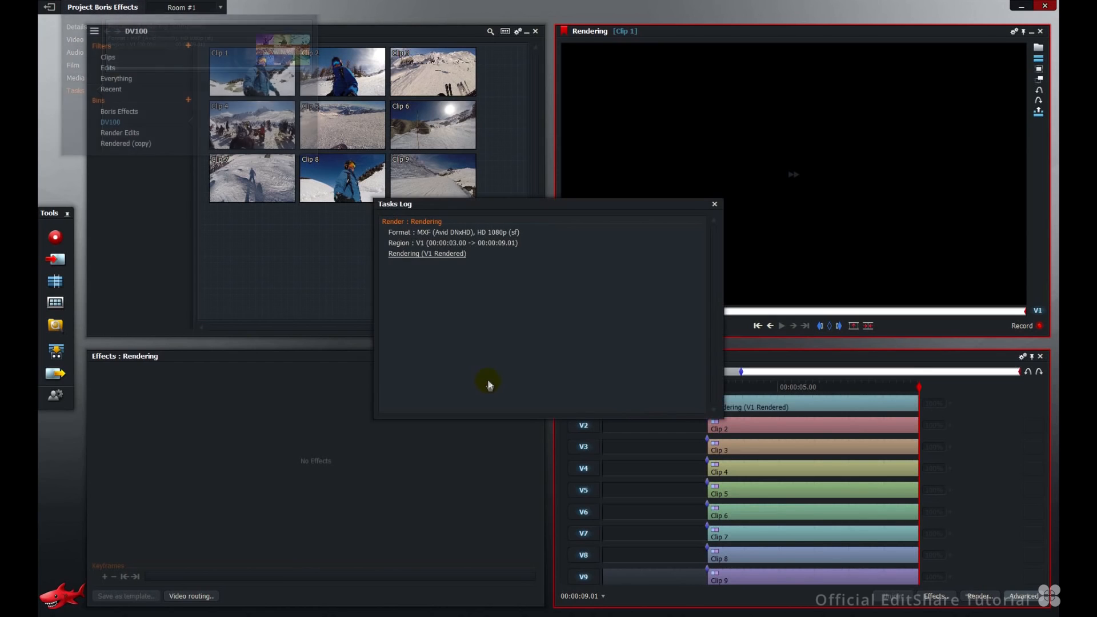
{"action": "left_click", "coordinate": [714, 204]}
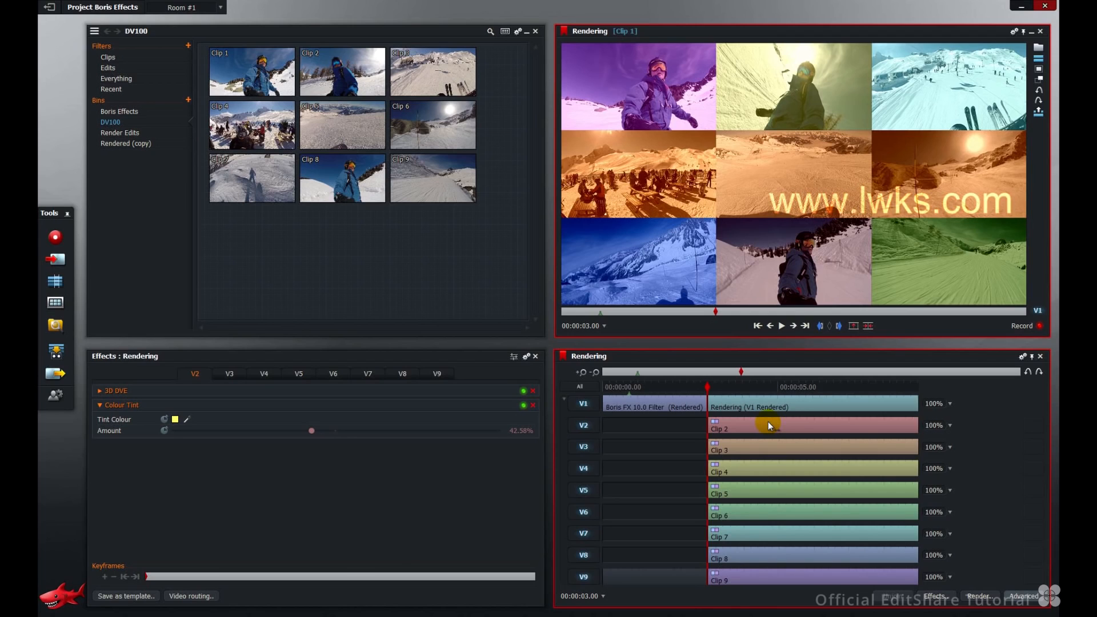
Make a traced edit of the Rendering sequence with Rendered clips enabled and Subclips and syncs disabled
{"action": "right_click", "coordinate": [653, 276]}
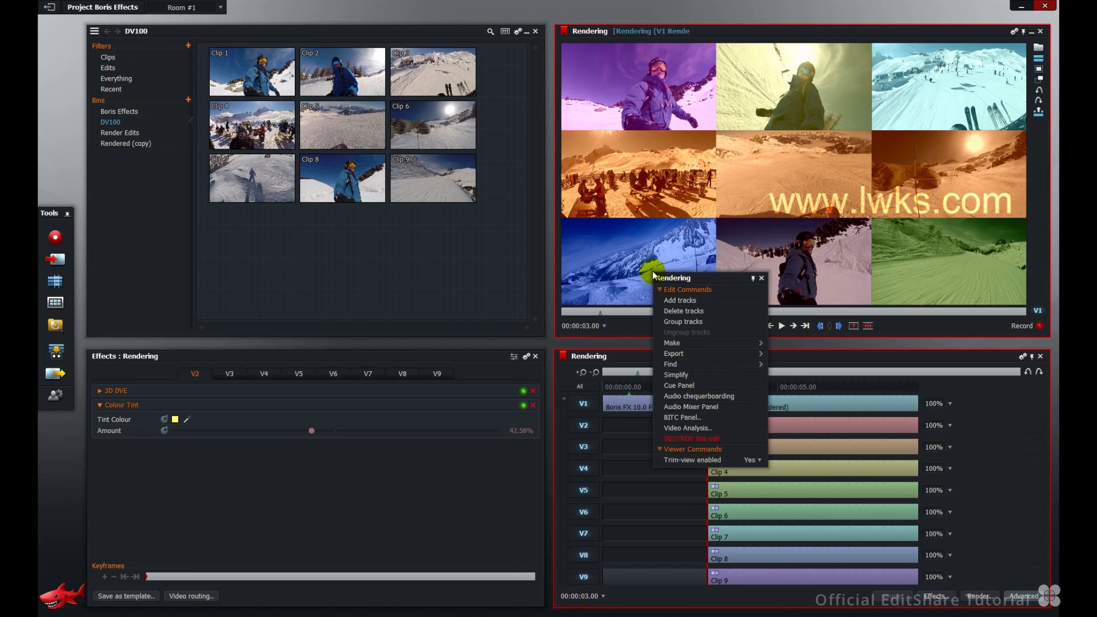
{"action": "mouse_move", "coordinate": [688, 349]}
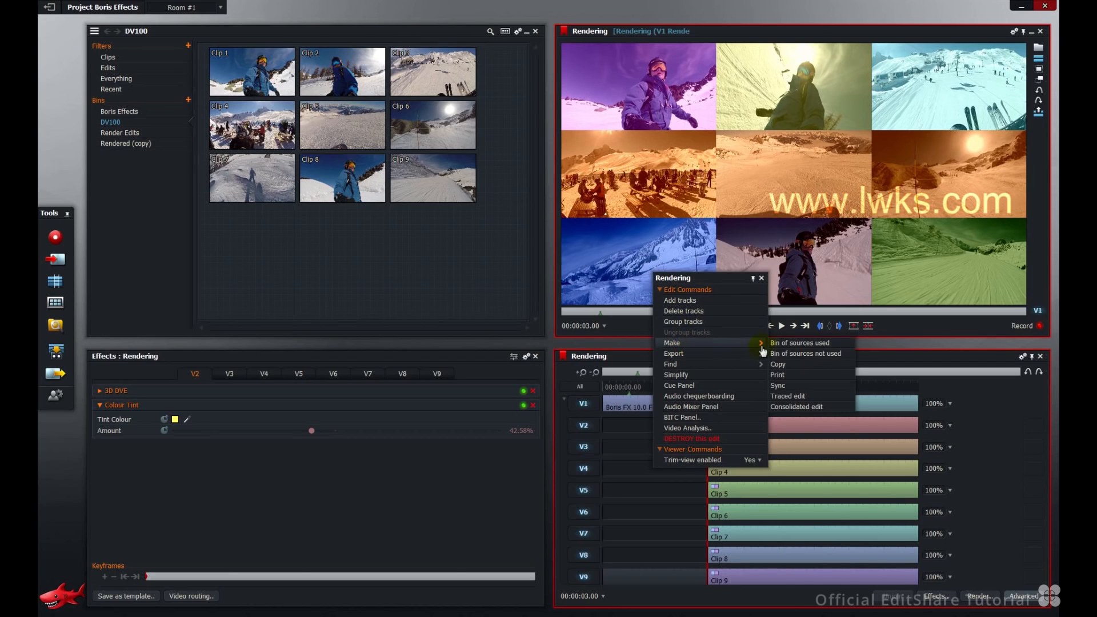
{"action": "left_click", "coordinate": [799, 400]}
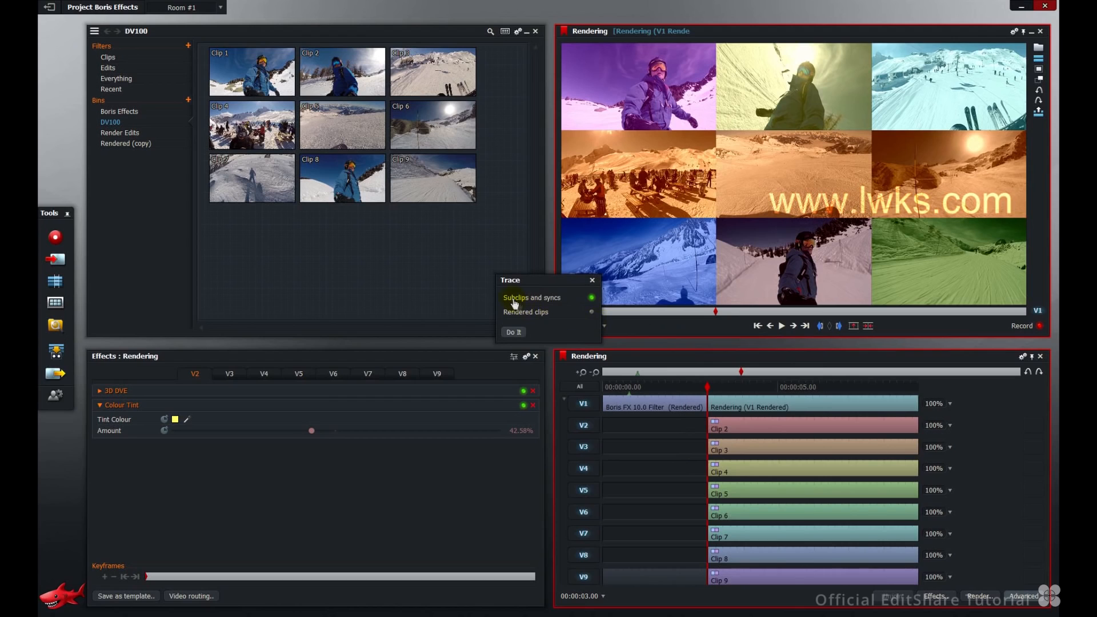
{"action": "left_click", "coordinate": [591, 312]}
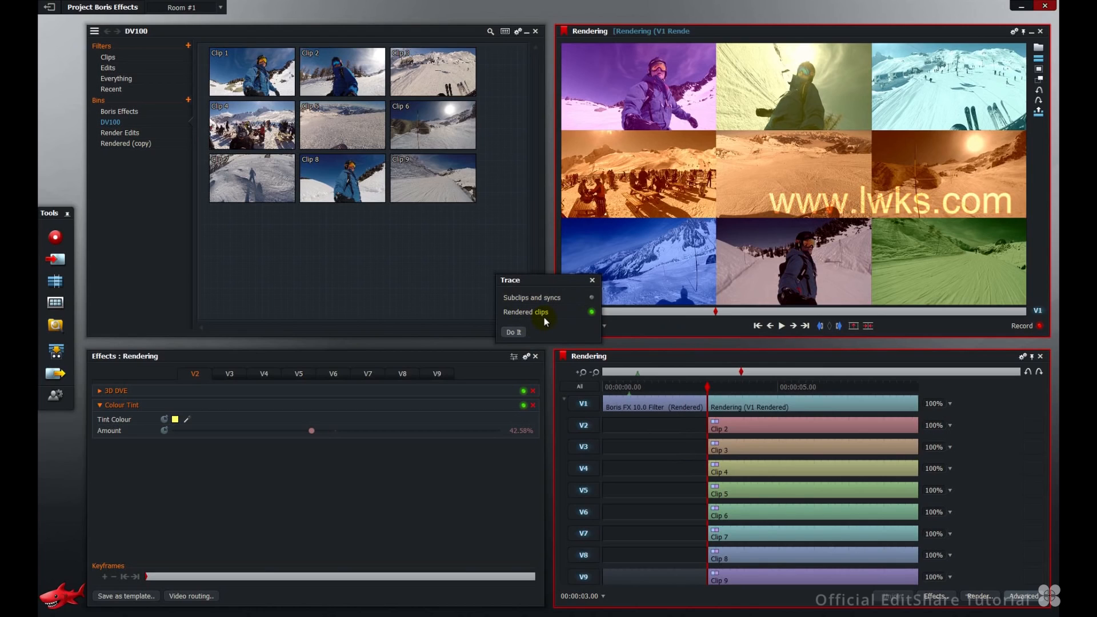
{"action": "left_click", "coordinate": [517, 333]}
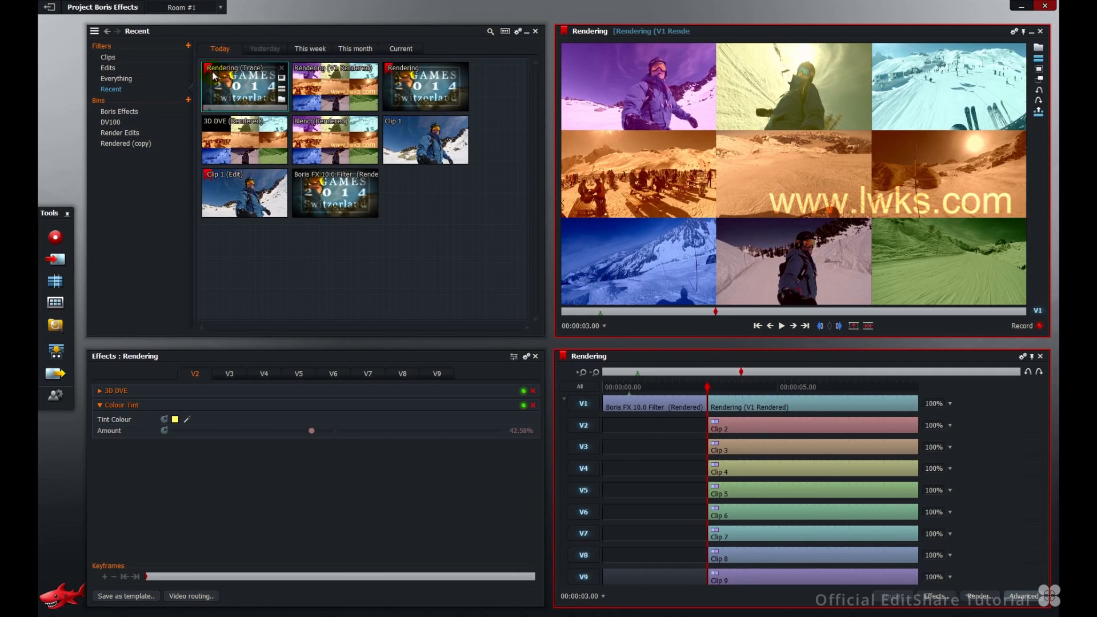
Open the Rendering (Trace) edit and show its timeline to examine the traced source layers
{"action": "mouse_move", "coordinate": [245, 77]}
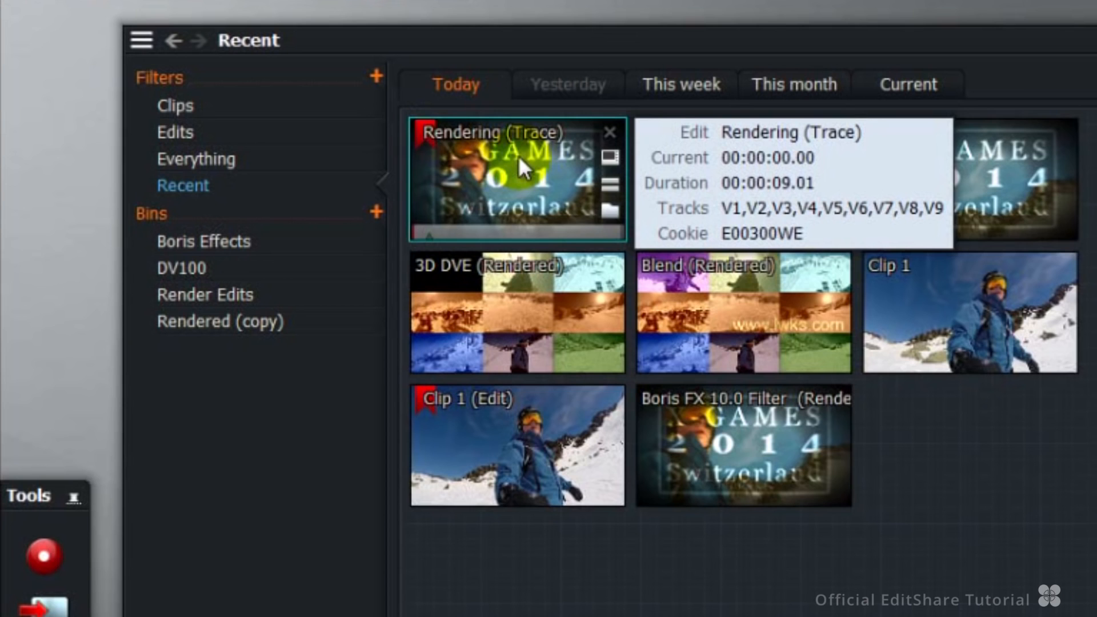
{"action": "double_click", "coordinate": [519, 155]}
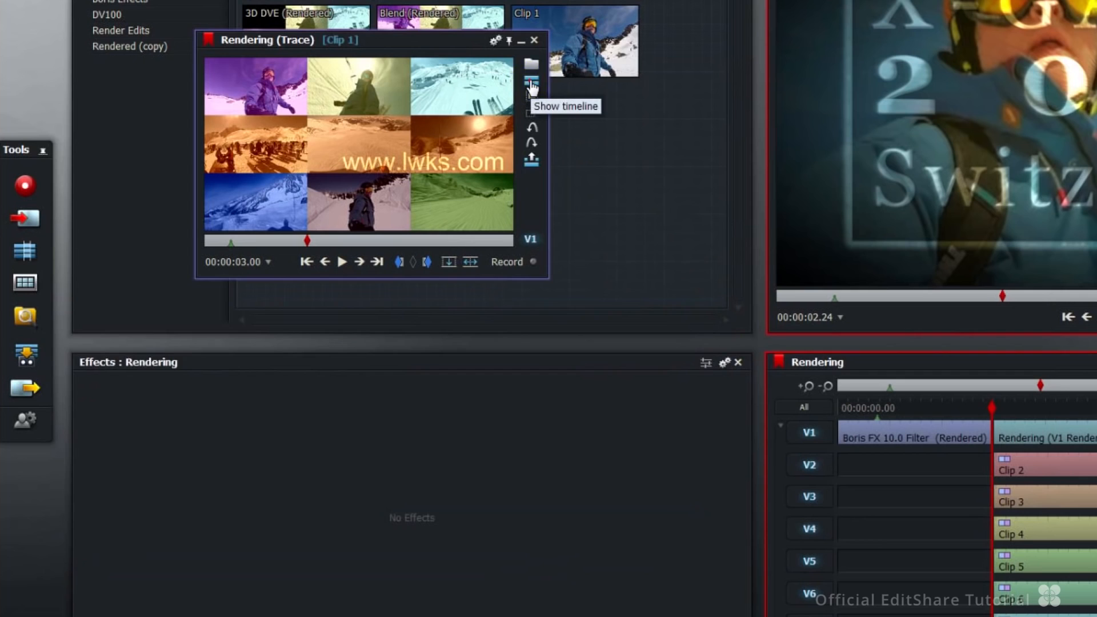
{"action": "left_click", "coordinate": [531, 83]}
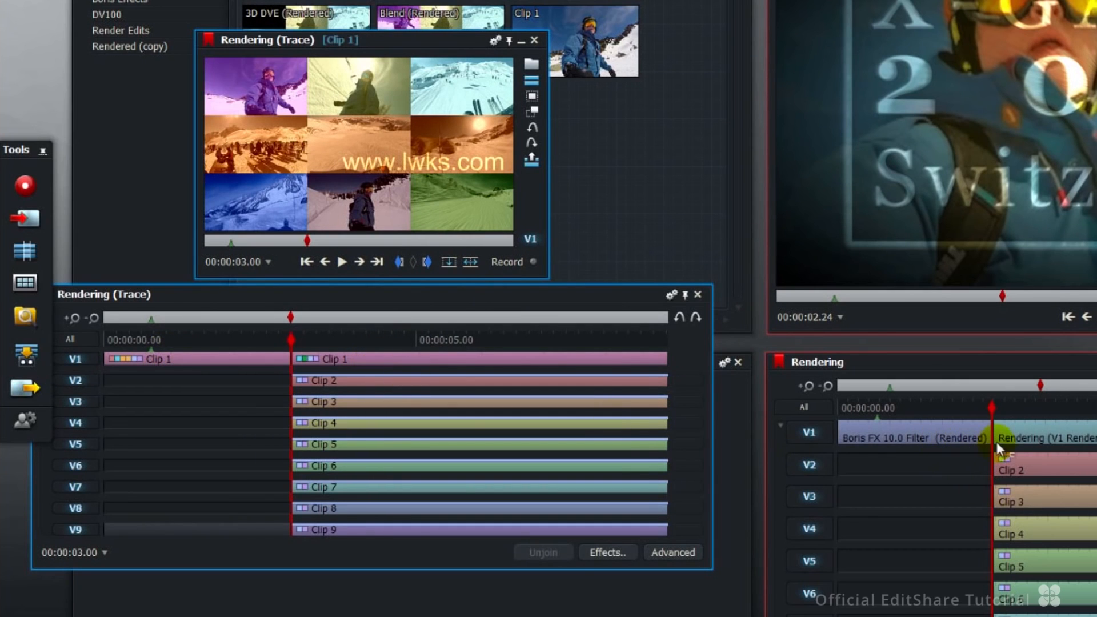
{"action": "left_click_drag", "start_coordinate": [460, 332], "coordinate": [413, 328]}
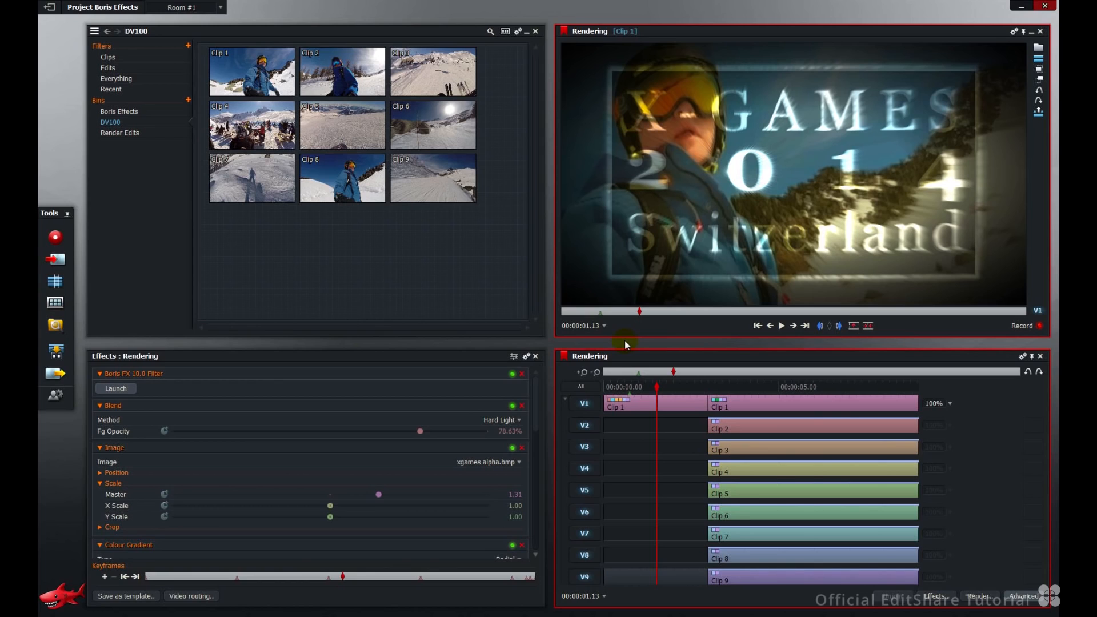
Mark the section from 00:00:01.13 to 00:00:05.05 across both segments and render it with the source set to Marked section
{"action": "left_click", "coordinate": [820, 326]}
{"action": "left_click_drag", "start_coordinate": [681, 383], "coordinate": [785, 387]}
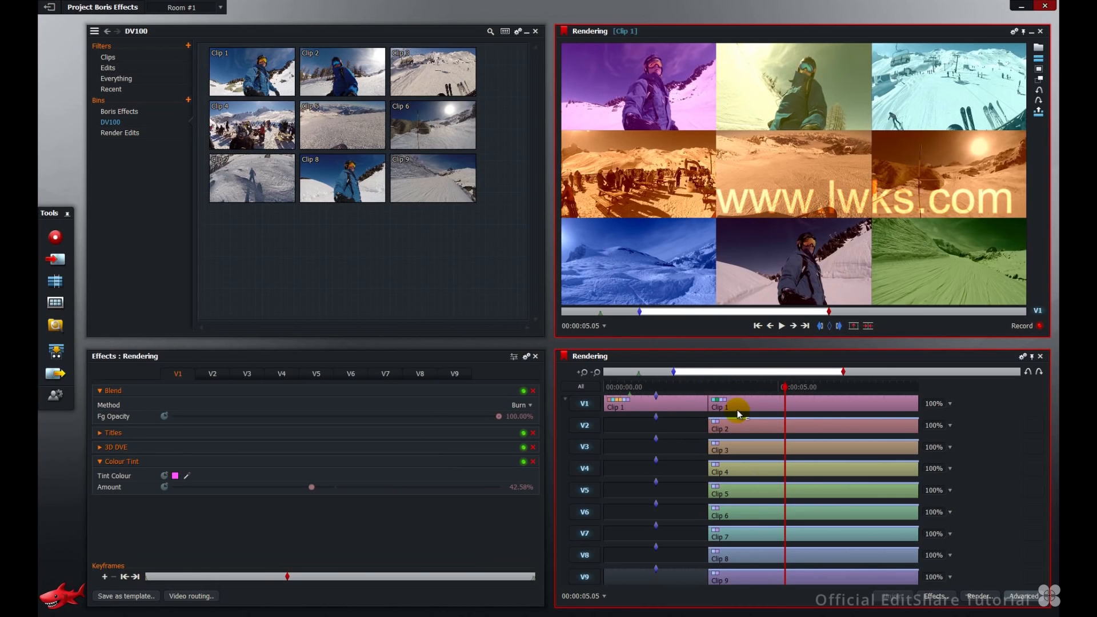
{"action": "left_click", "coordinate": [979, 596]}
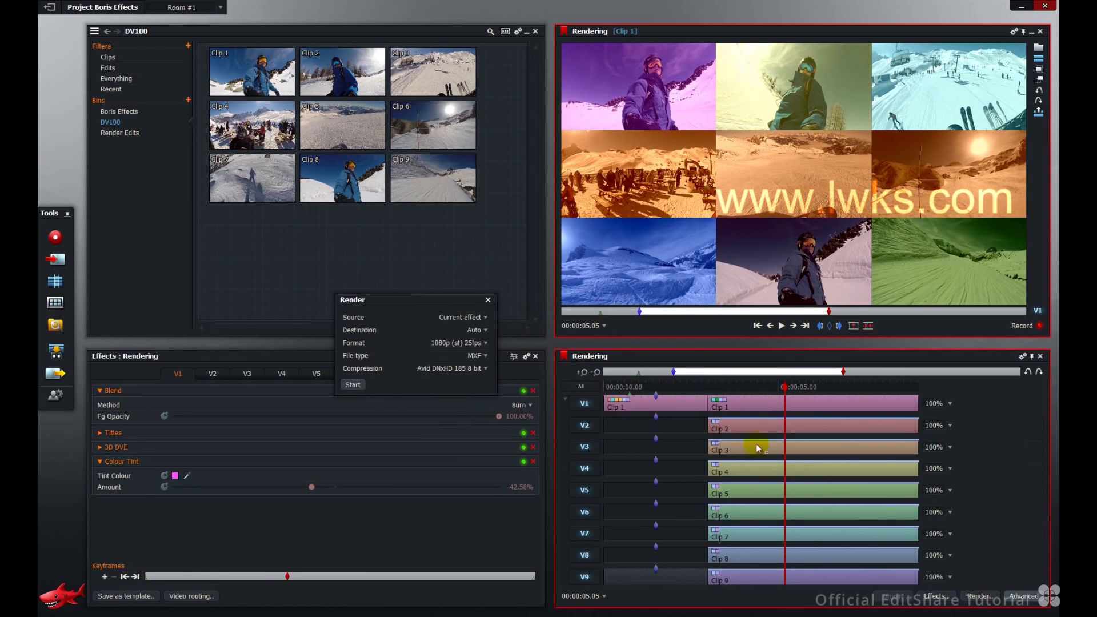
{"action": "left_click", "coordinate": [462, 319]}
{"action": "left_click", "coordinate": [451, 340]}
{"action": "left_click", "coordinate": [352, 385]}
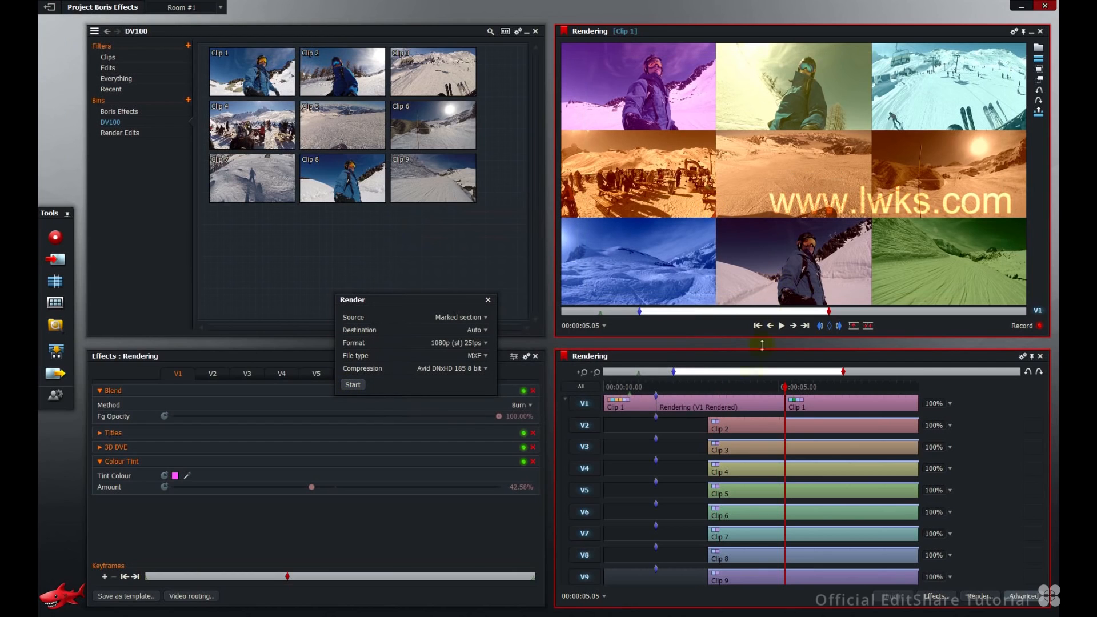
Check the commands available for the newly rendered V1 segment, and undo the marked-section render
{"action": "right_click", "coordinate": [734, 403]}
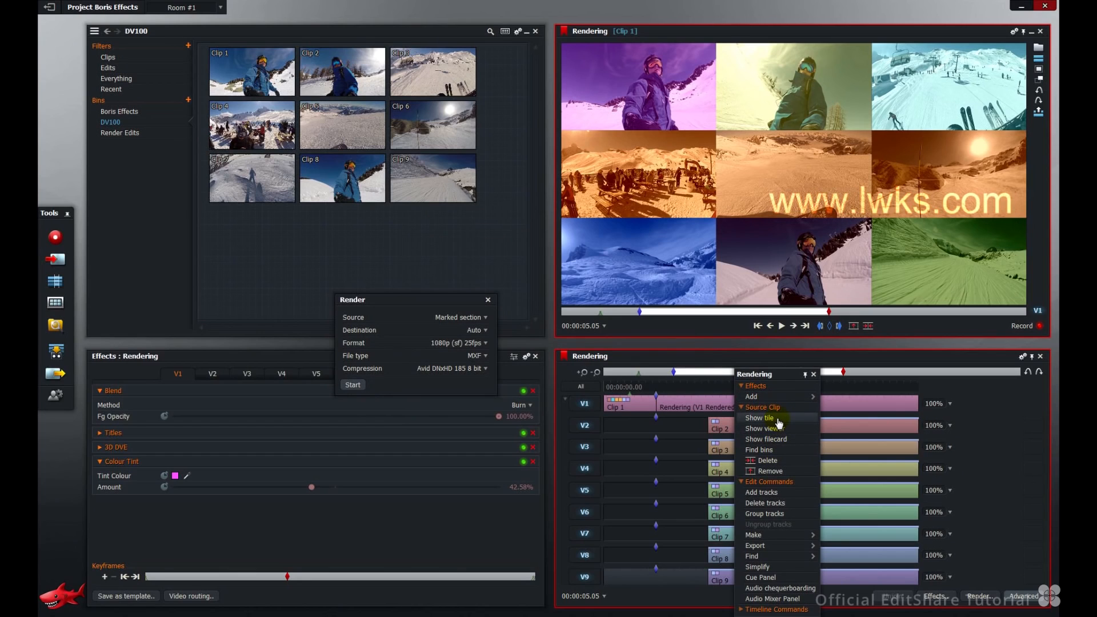
{"action": "left_click", "coordinate": [811, 359]}
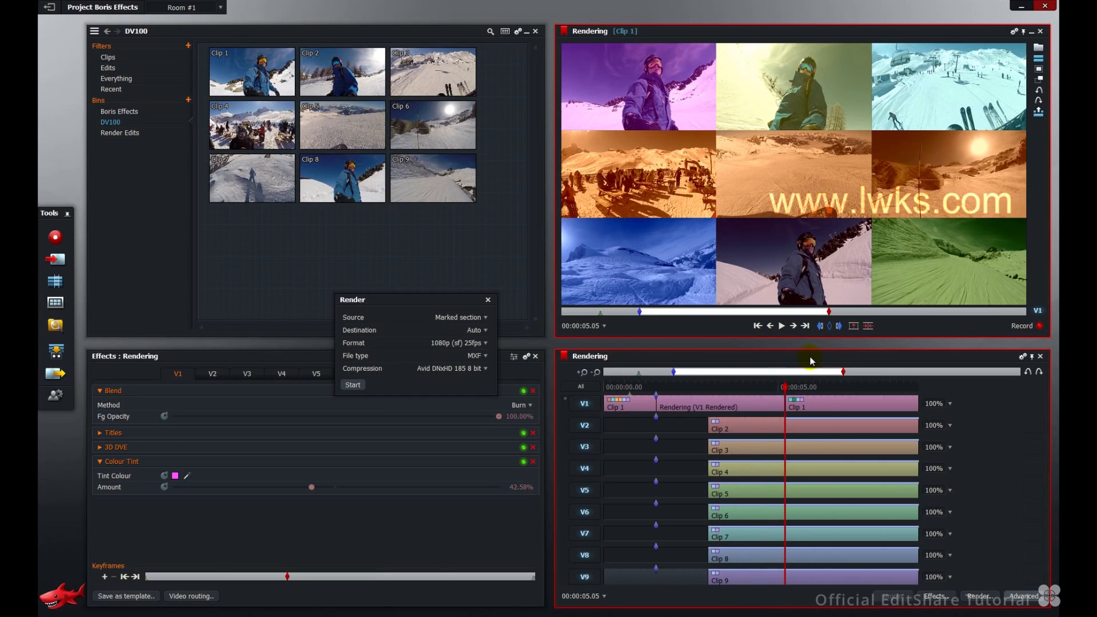
{"action": "left_click", "coordinate": [1029, 372]}
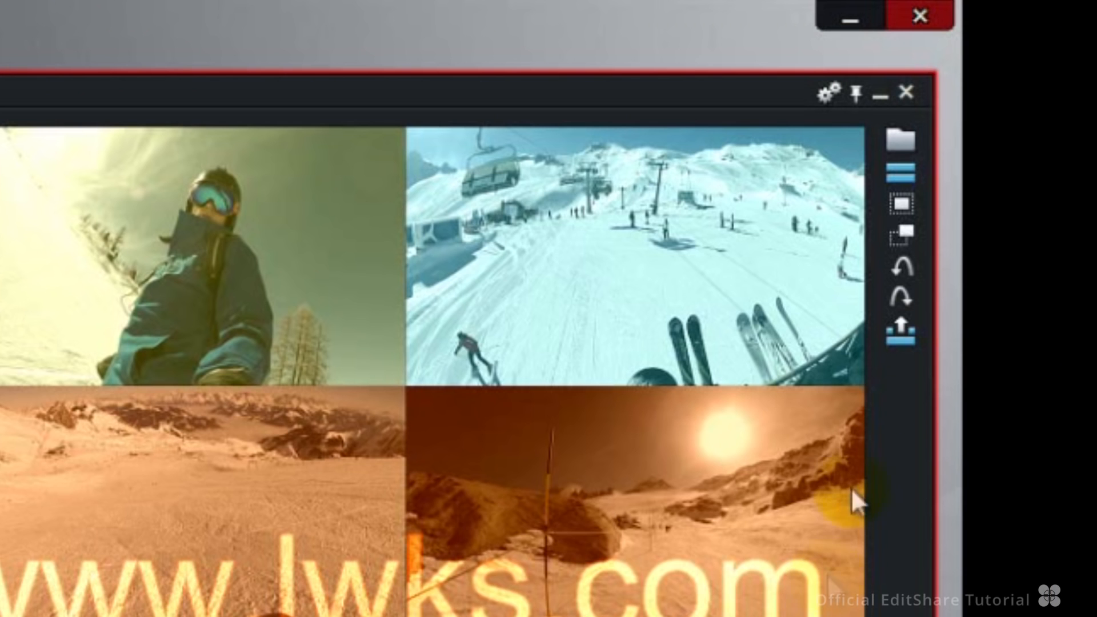
{"action": "left_click", "coordinate": [901, 243]}
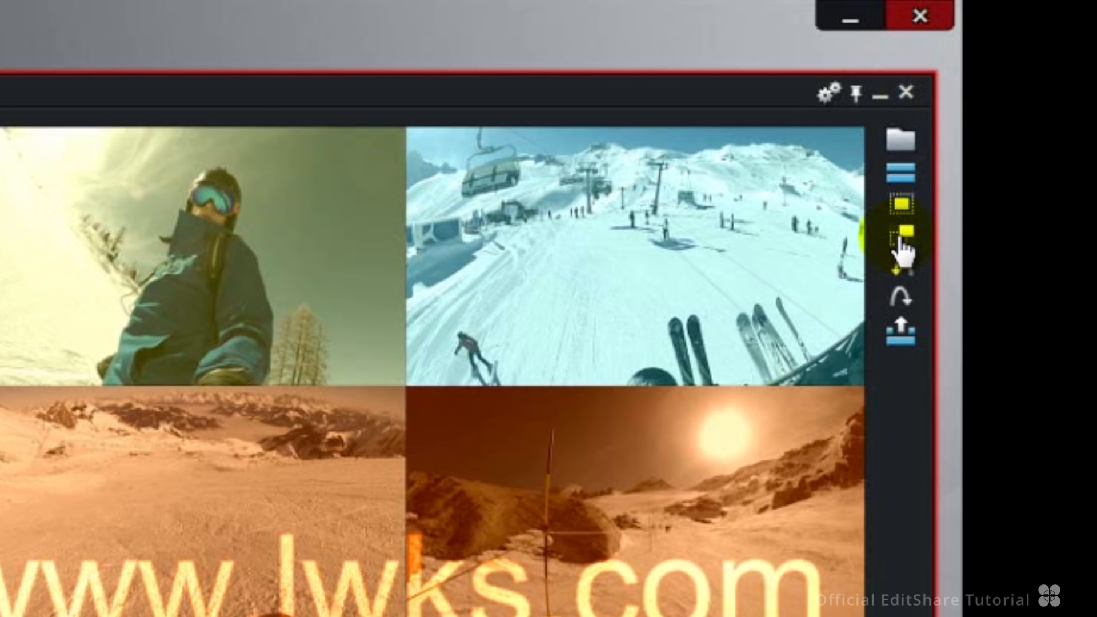
Check the two rendered segments on V1 and list the project's rendered clips
{"action": "left_click", "coordinate": [761, 427]}
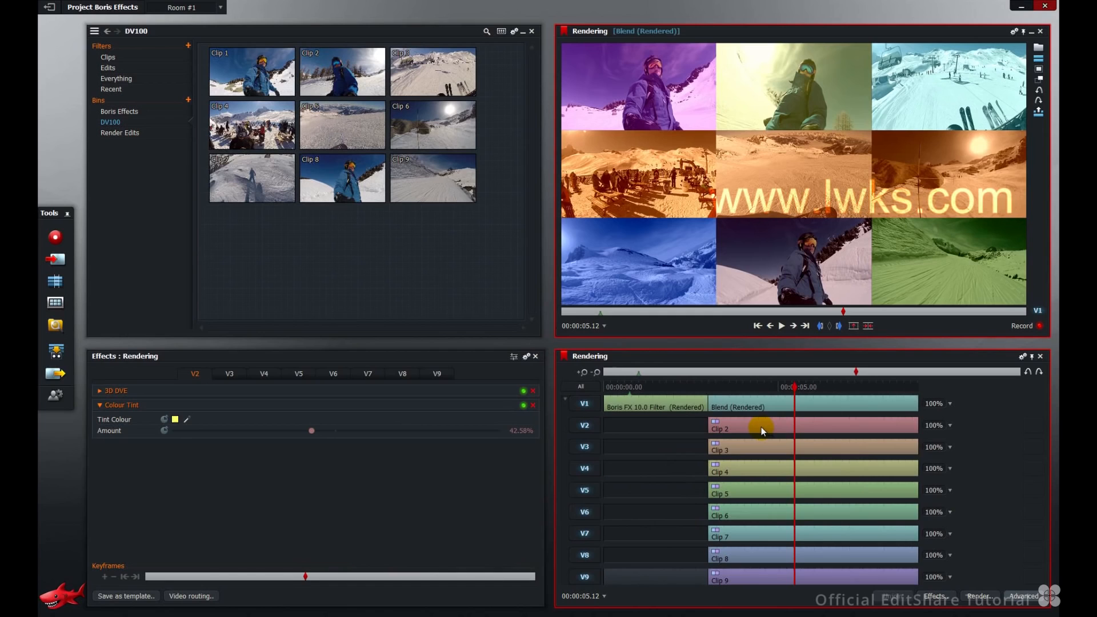
{"action": "left_click", "coordinate": [675, 409]}
{"action": "left_click", "coordinate": [745, 409]}
{"action": "left_click", "coordinate": [108, 57]}
{"action": "left_click", "coordinate": [339, 51]}
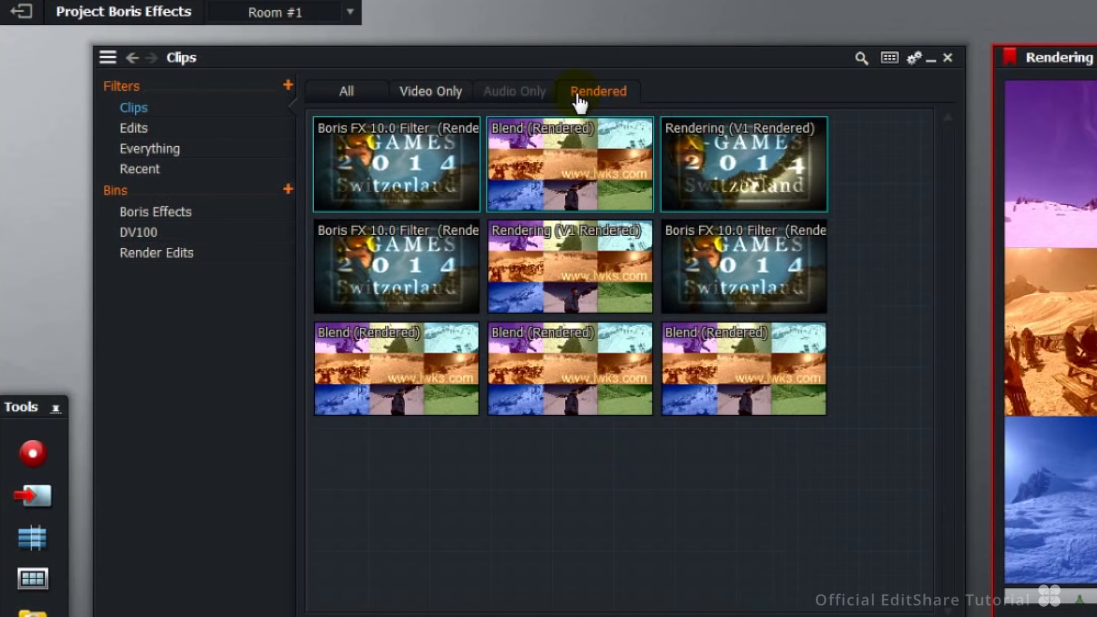
{"action": "left_click", "coordinate": [775, 185]}
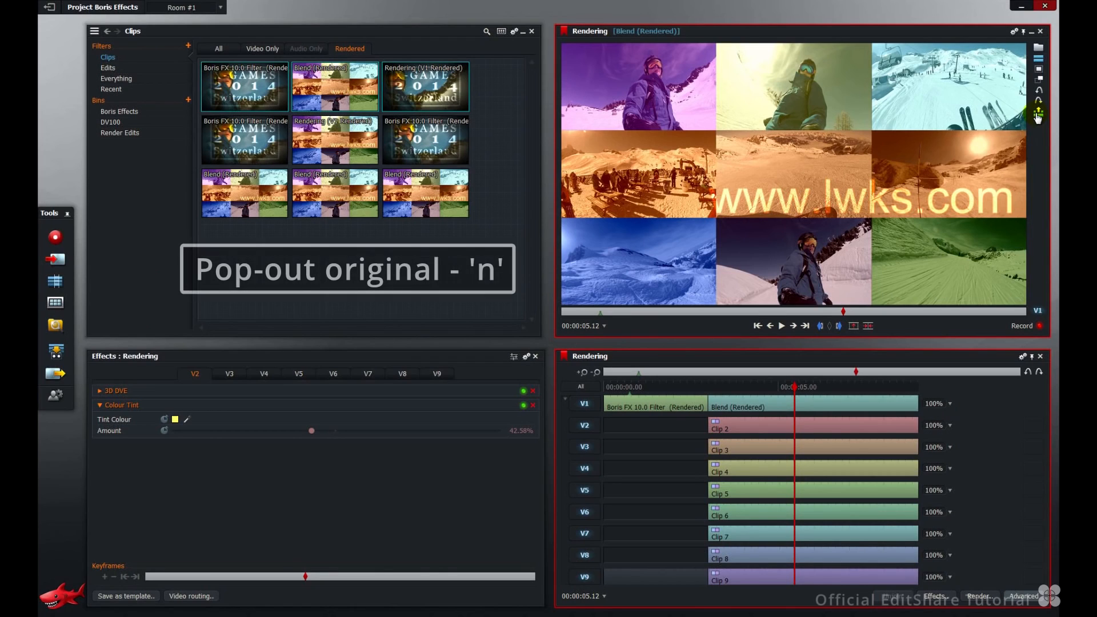
Pop out the original clips at the playhead and destroy the Blend (Rendered) clip, confirming its permanent deletion
{"action": "left_click", "coordinate": [1038, 114]}
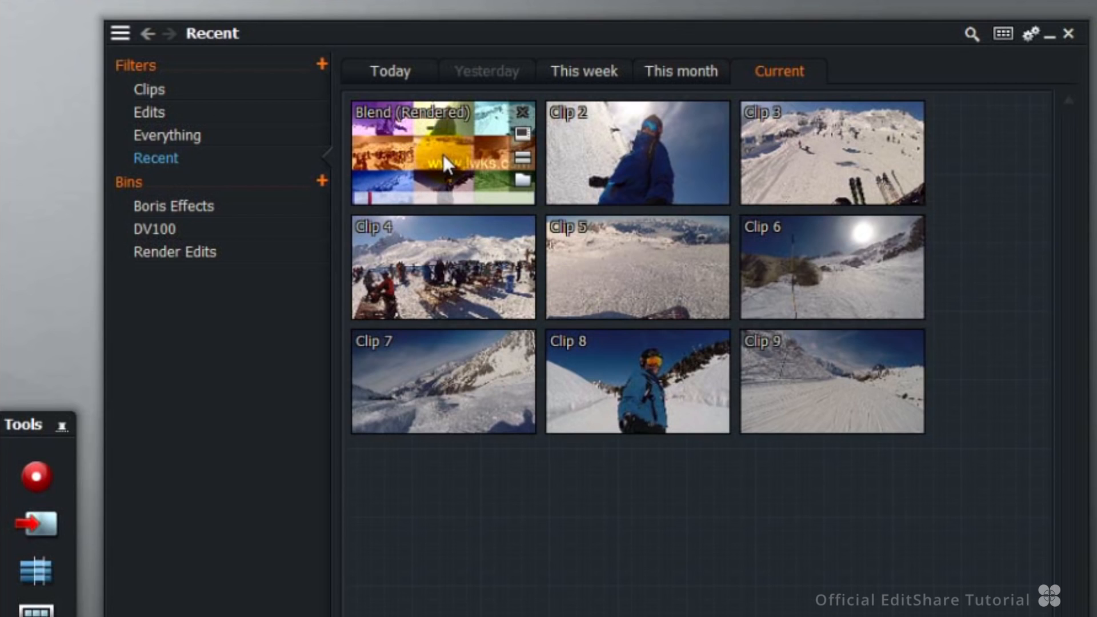
{"action": "right_click", "coordinate": [444, 155]}
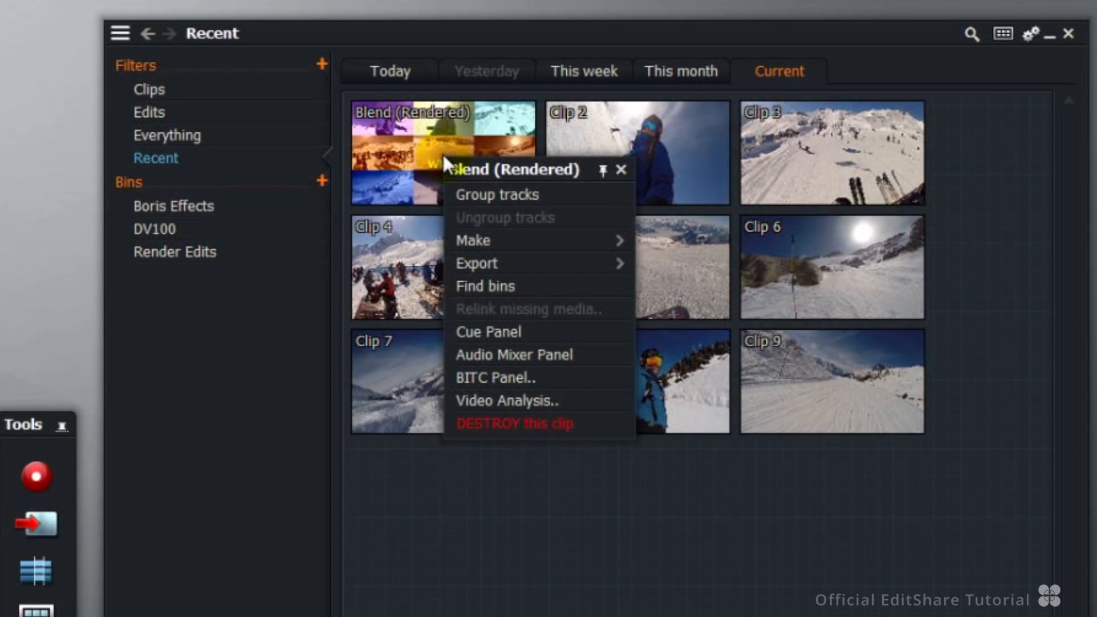
{"action": "left_click", "coordinate": [520, 426]}
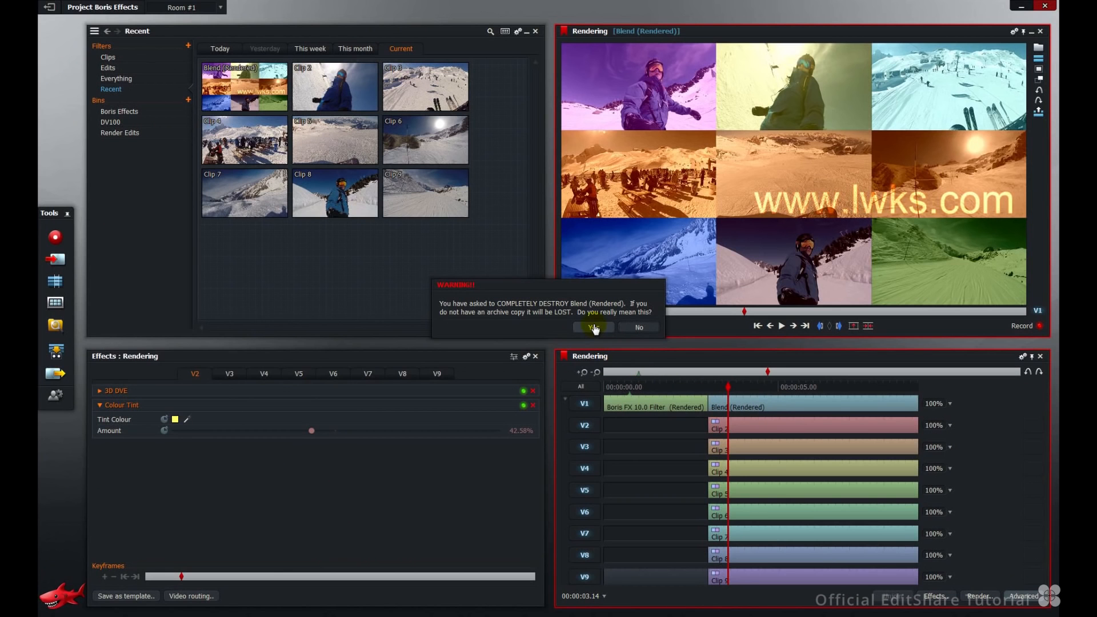
{"action": "left_click", "coordinate": [594, 329]}
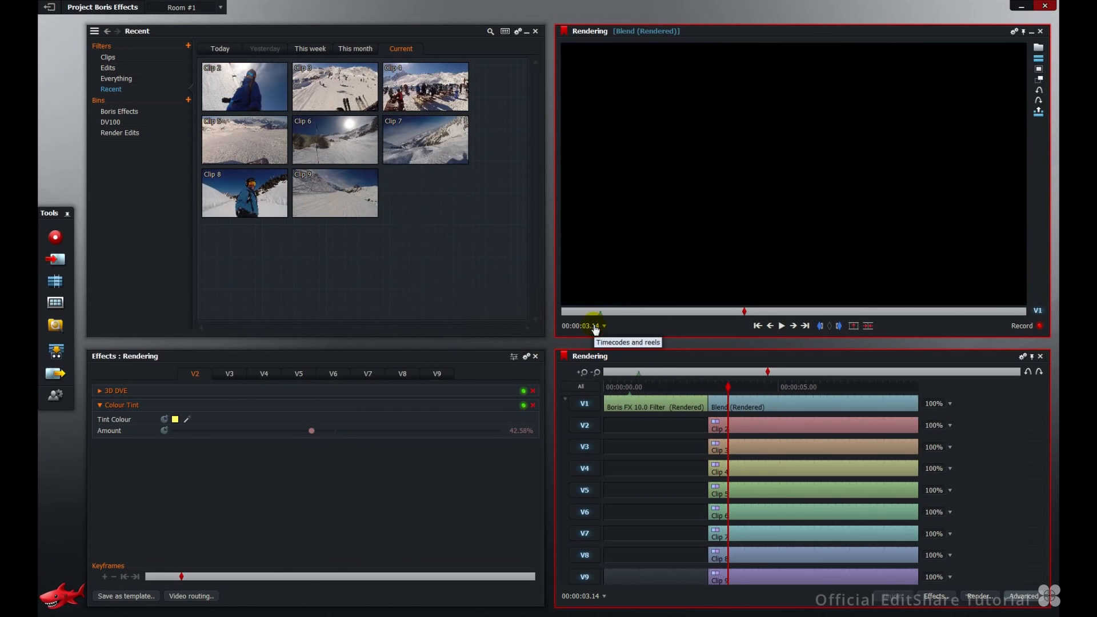
{"action": "left_click", "coordinate": [747, 398]}
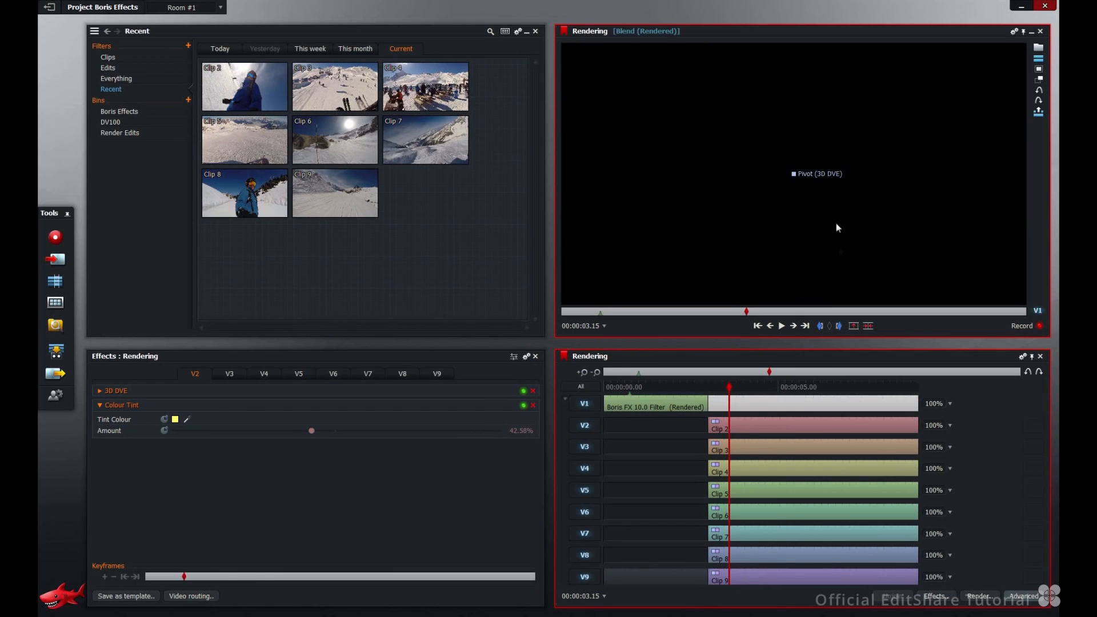
Check the commands available for the V1 segment whose rendered clip was destroyed
{"action": "left_click_drag", "start_coordinate": [767, 387], "coordinate": [748, 387]}
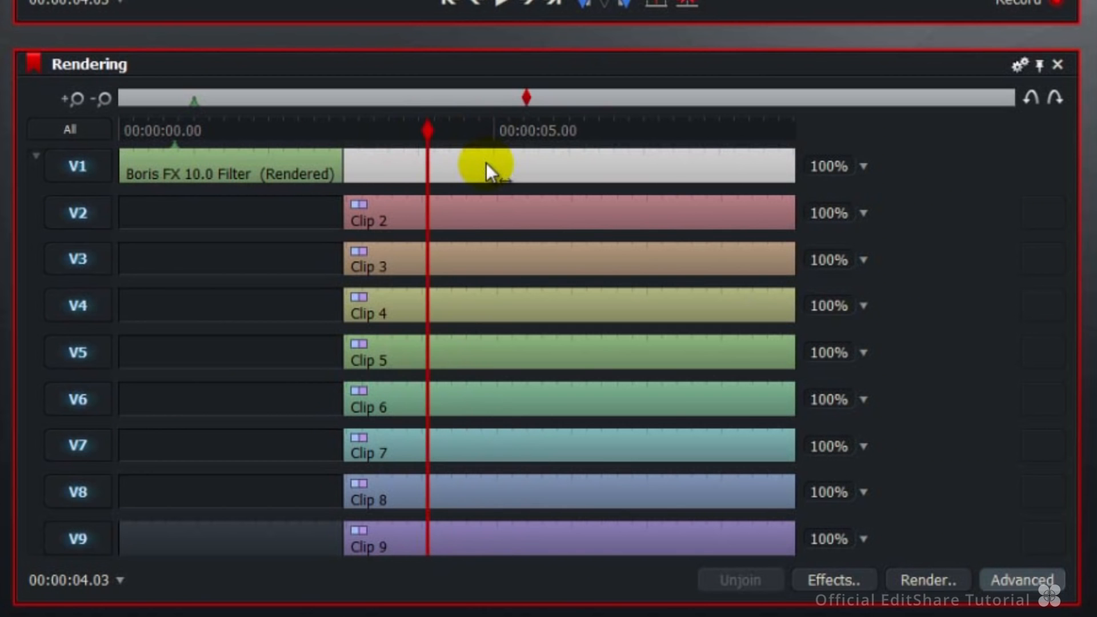
{"action": "right_click", "coordinate": [486, 162]}
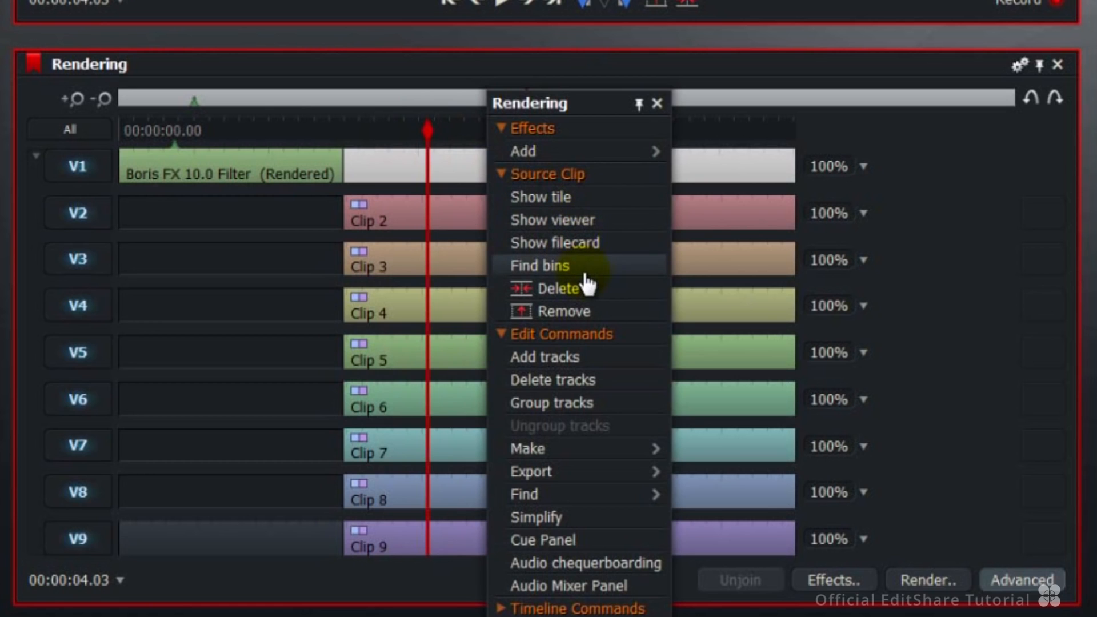
{"action": "left_click", "coordinate": [711, 61]}
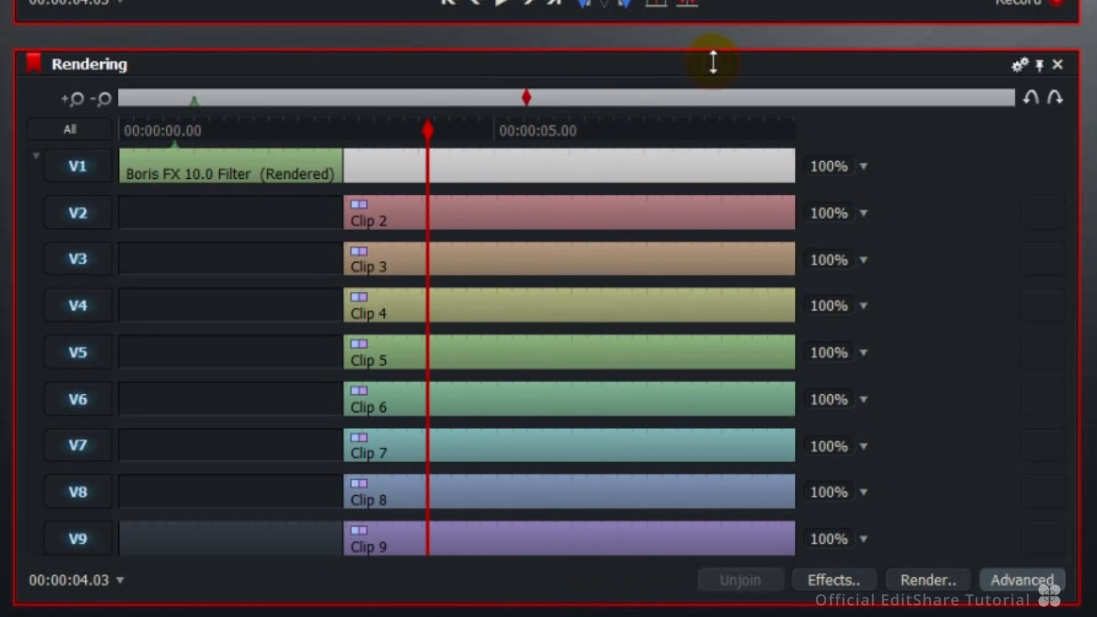
Undo the render of the second V1 segment to bring back the original layers, and redo it
{"action": "left_click", "coordinate": [1031, 101]}
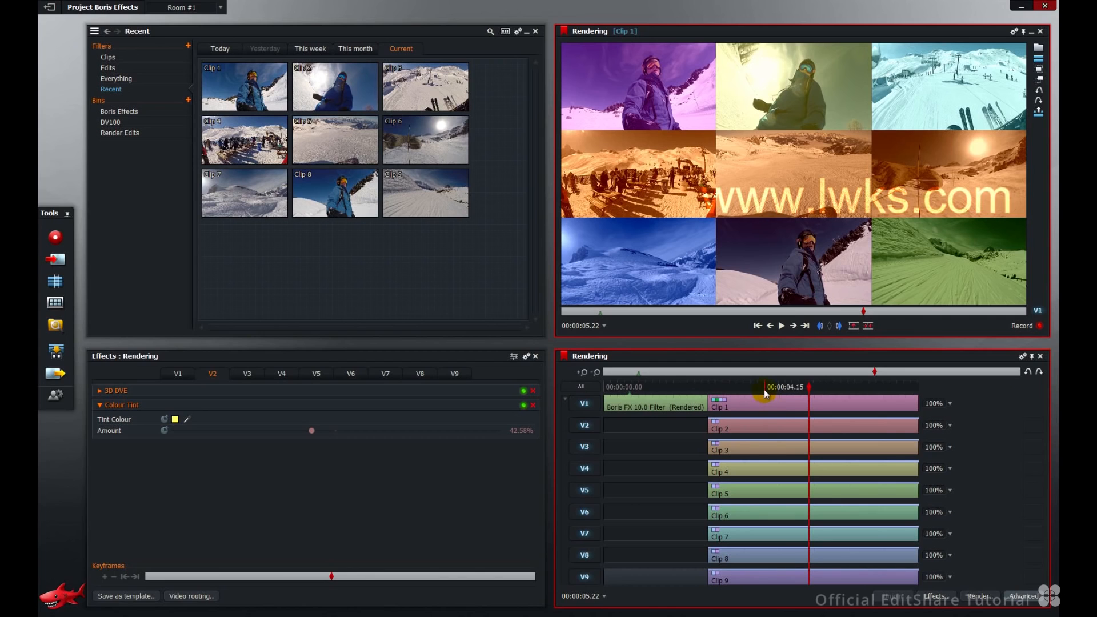
{"action": "left_click", "coordinate": [1040, 374]}
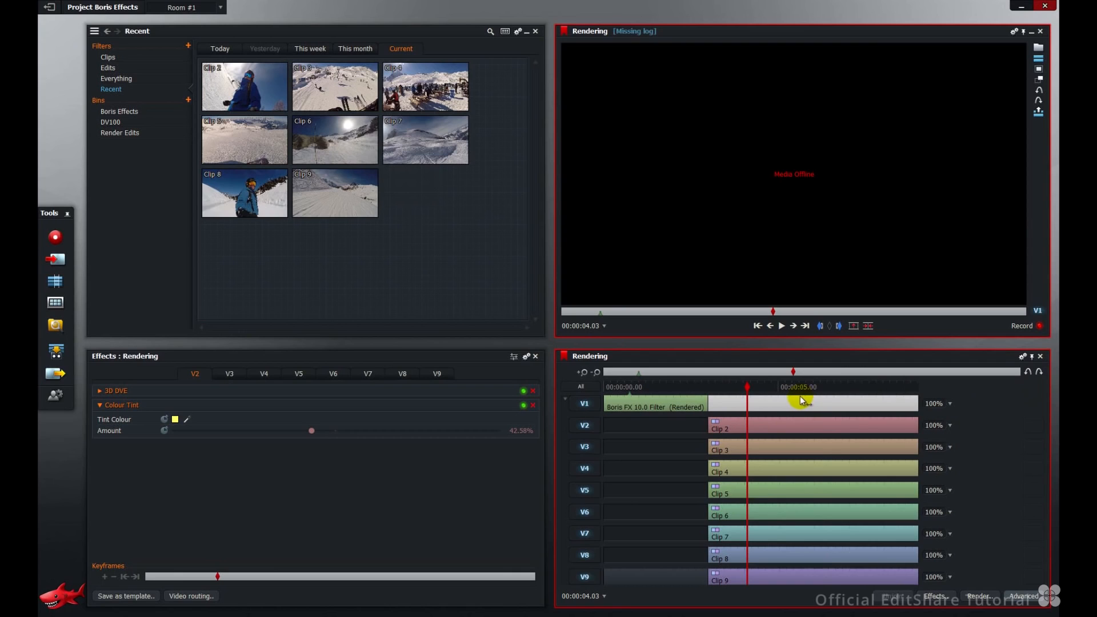
Exit to the Projects Browser and restore the Blend (Rendered) edit with cookie E00301RE from backups, confirming the restore
{"action": "left_click", "coordinate": [49, 10]}
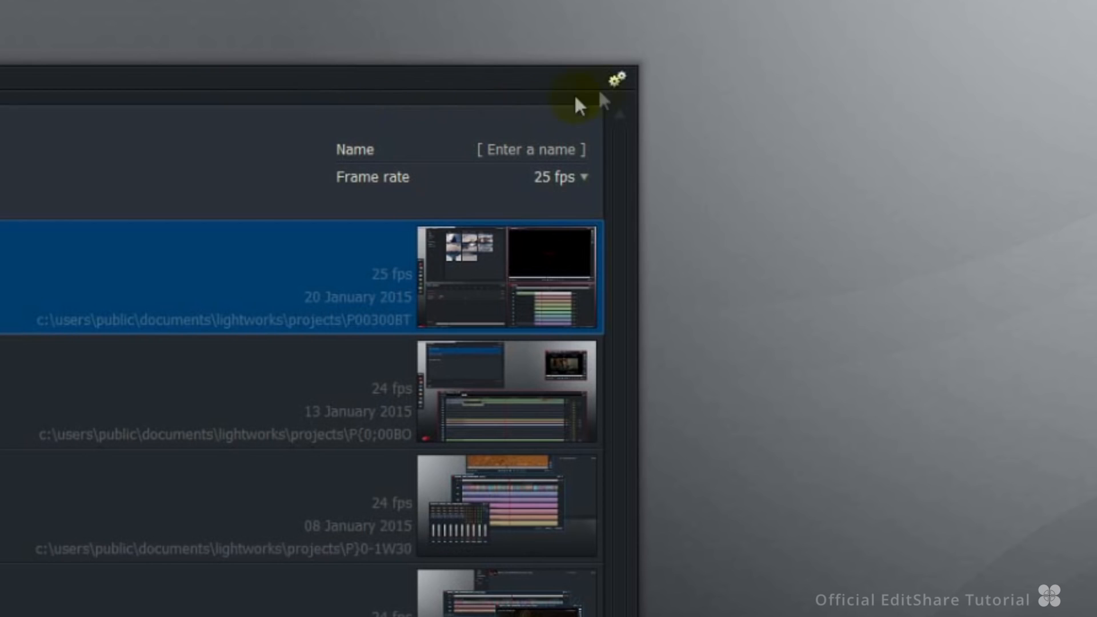
{"action": "left_click", "coordinate": [615, 81]}
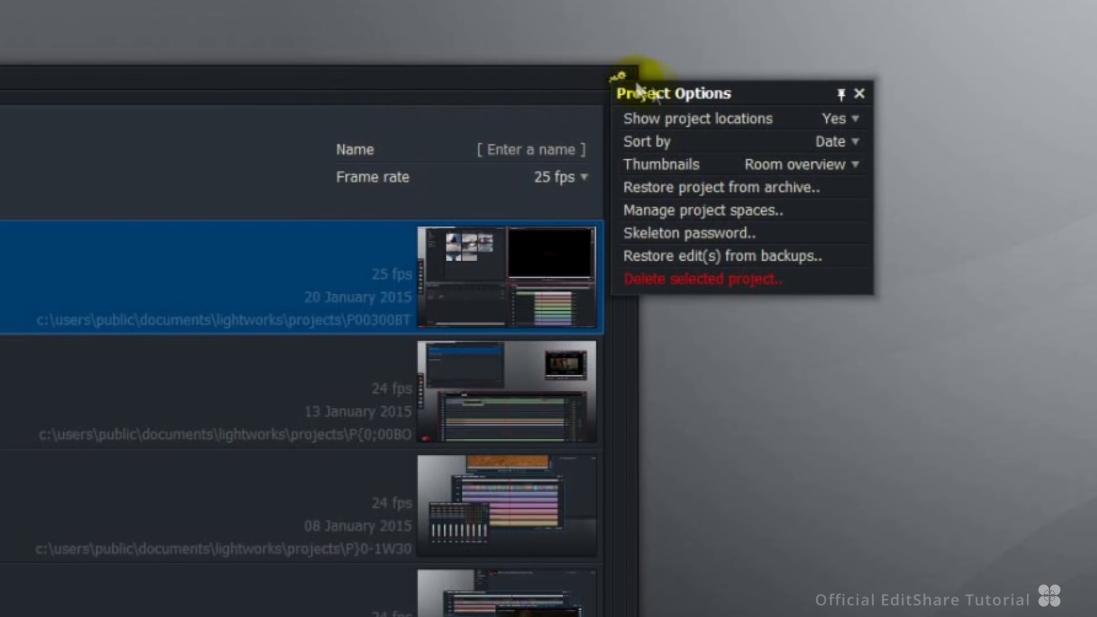
{"action": "left_click", "coordinate": [713, 262]}
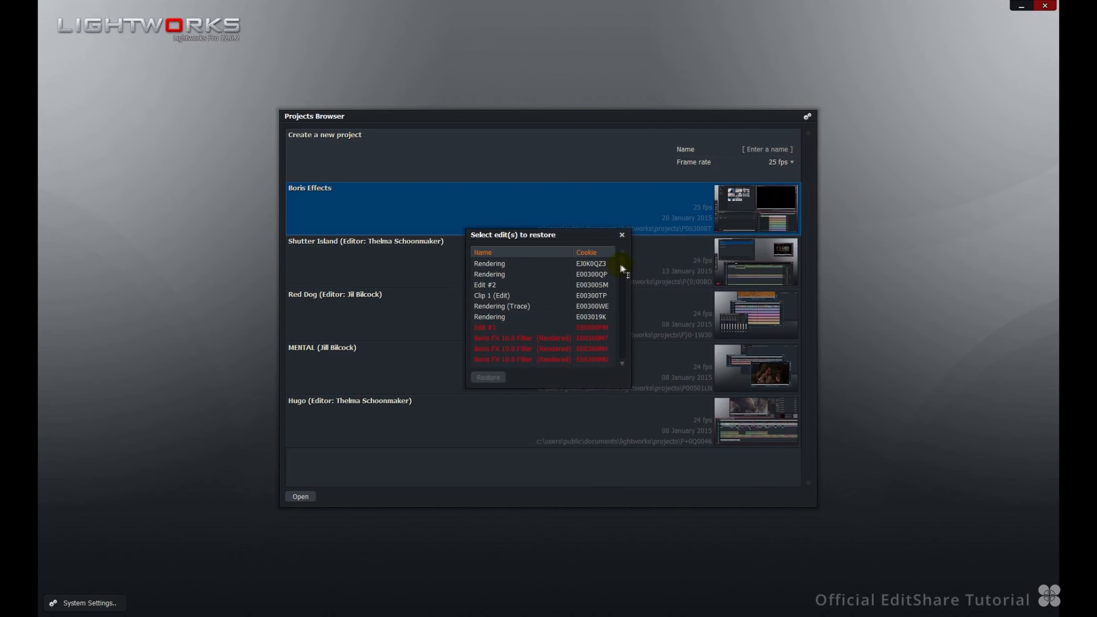
{"action": "left_click", "coordinate": [622, 264]}
{"action": "left_click_drag", "start_coordinate": [622, 341], "coordinate": [622, 357]}
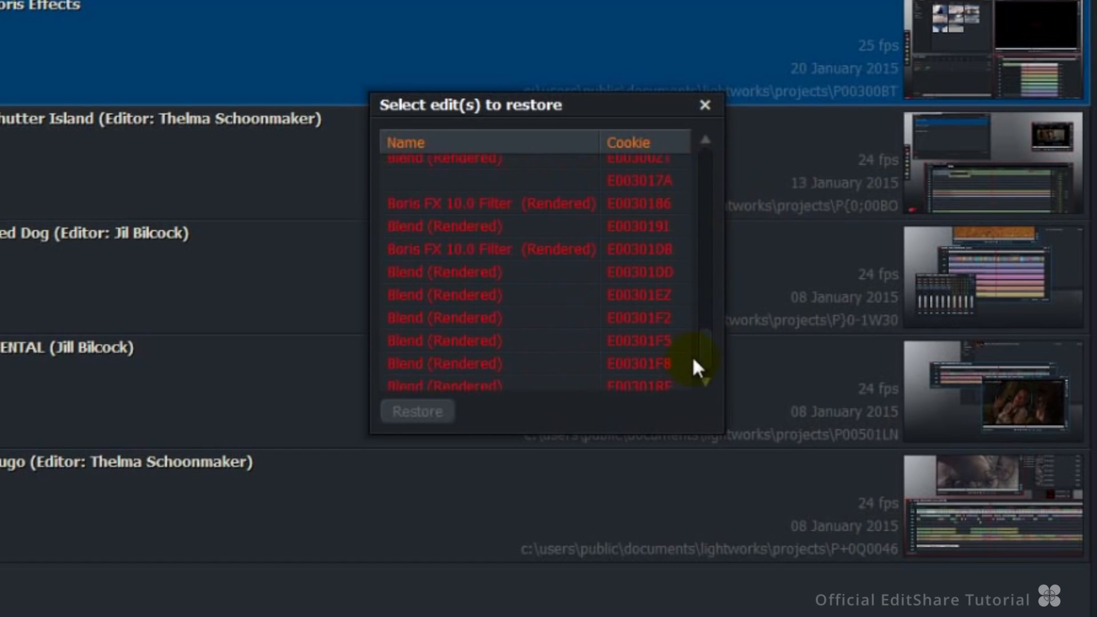
{"action": "left_click", "coordinate": [435, 382]}
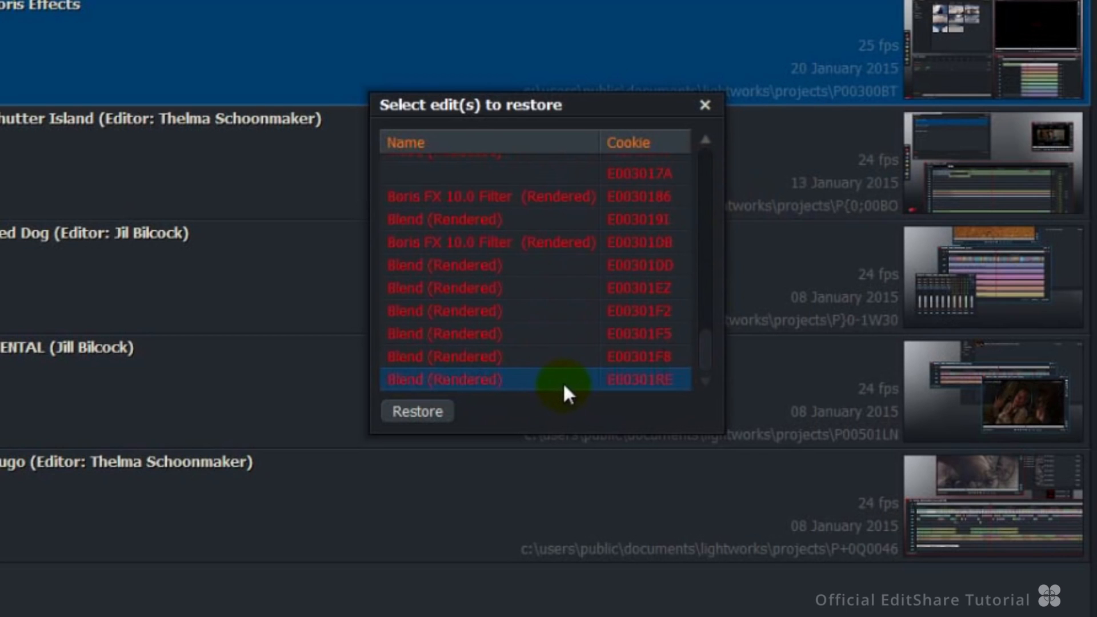
{"action": "left_click", "coordinate": [441, 416]}
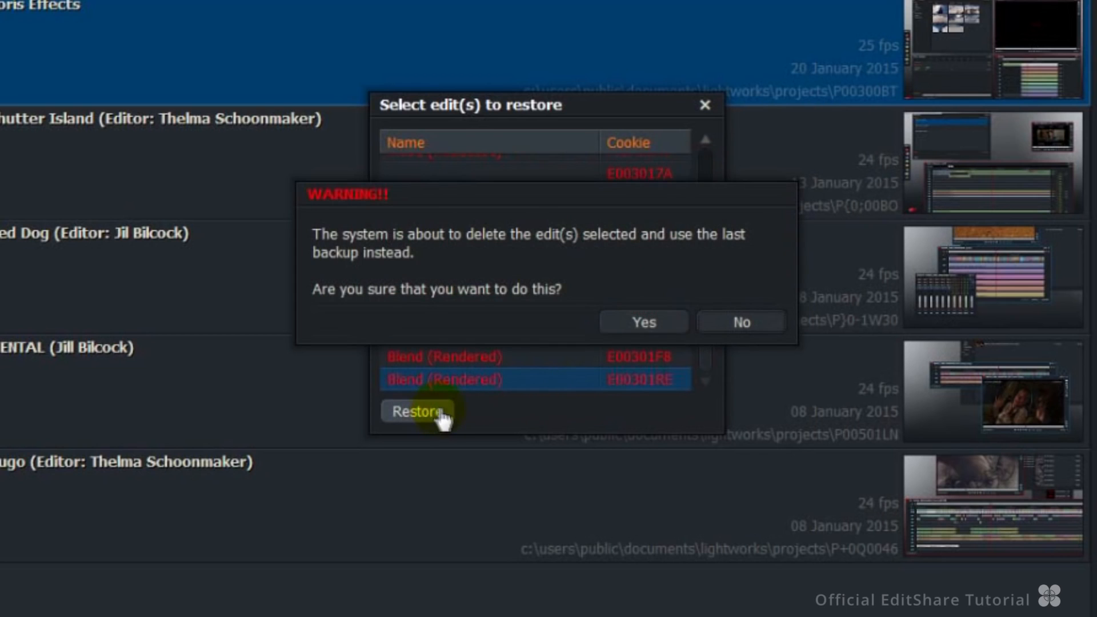
{"action": "left_click", "coordinate": [648, 321]}
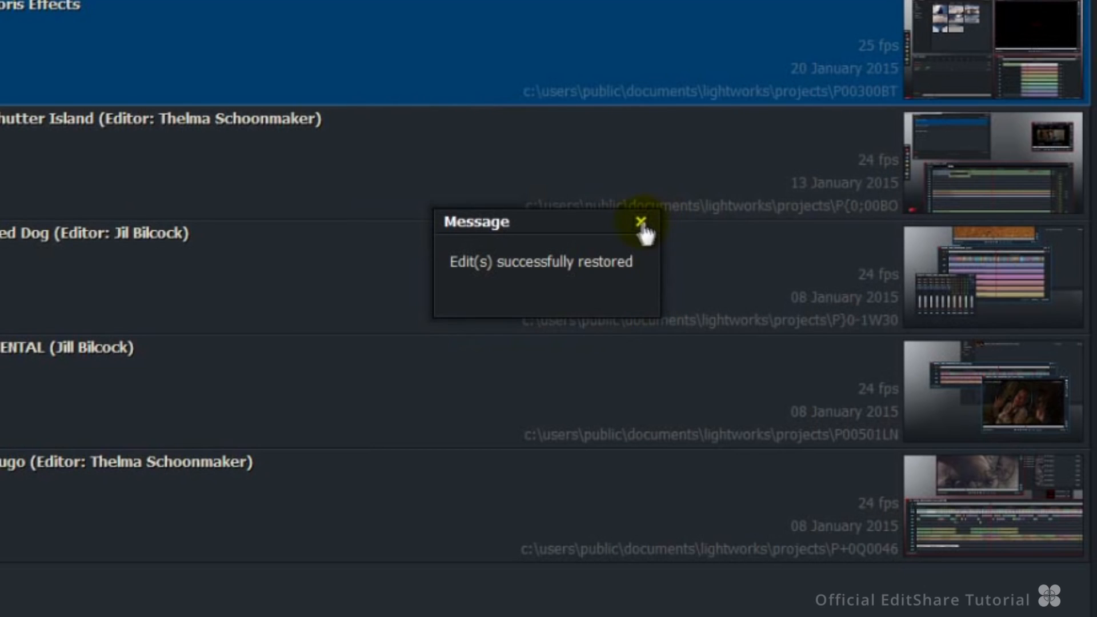
{"action": "left_click", "coordinate": [641, 223]}
Reopen Room #1 of the Boris Effects project and reconfigure the Blend (Rendered) segment on V1
{"action": "mouse_move", "coordinate": [794, 198]}
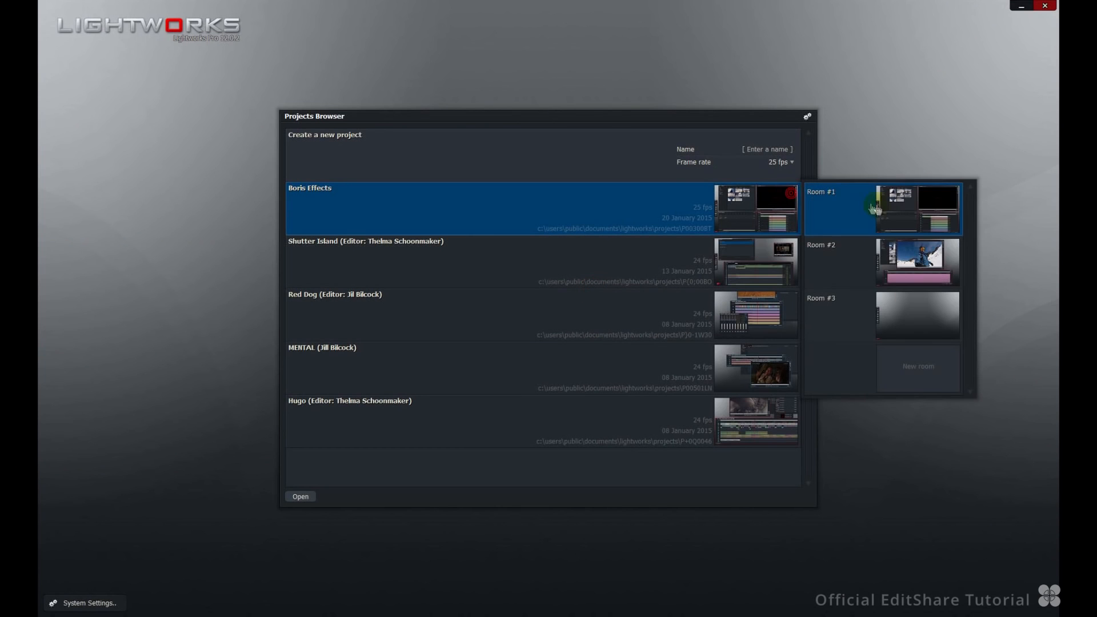
{"action": "left_click", "coordinate": [911, 206]}
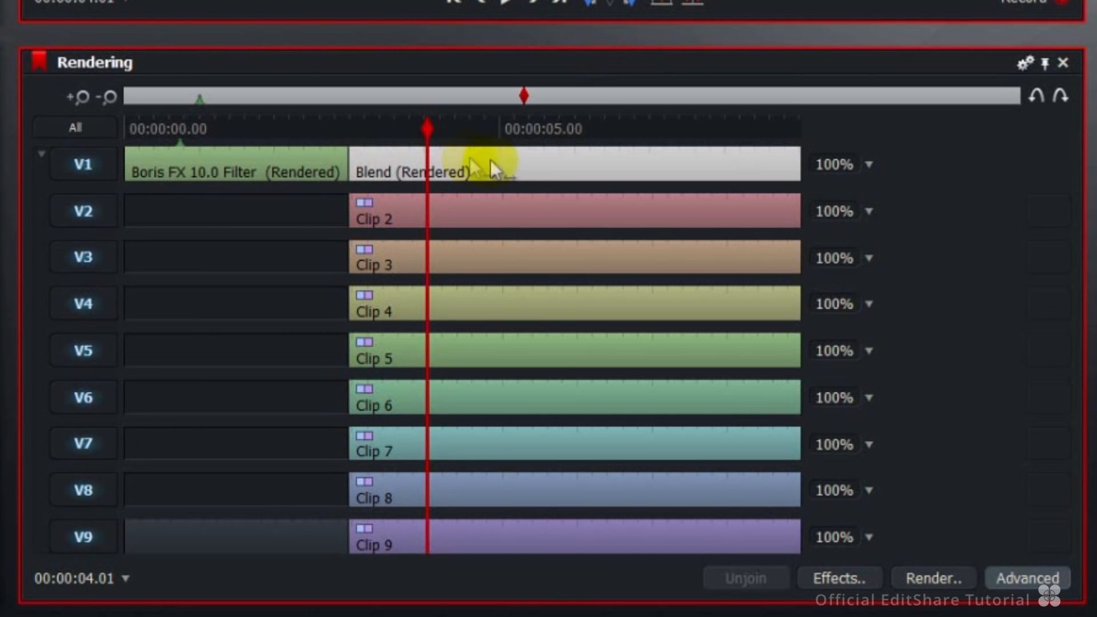
{"action": "right_click", "coordinate": [540, 166]}
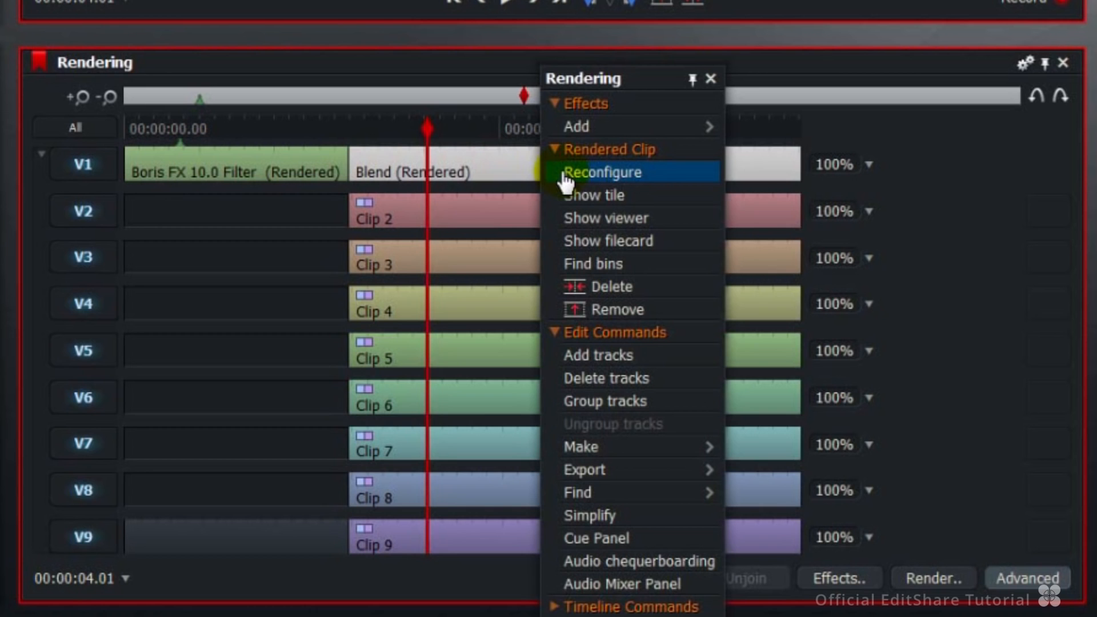
{"action": "left_click", "coordinate": [566, 173]}
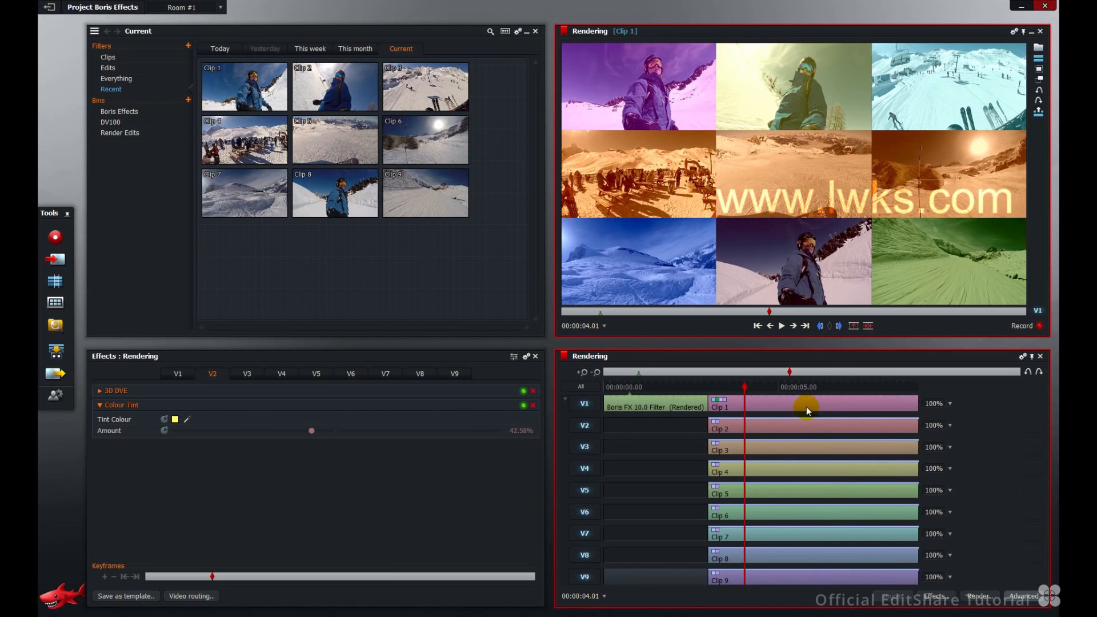
List the project's rendered clips, select them all and delete only their media files, keeping the logs
{"action": "left_click", "coordinate": [106, 57]}
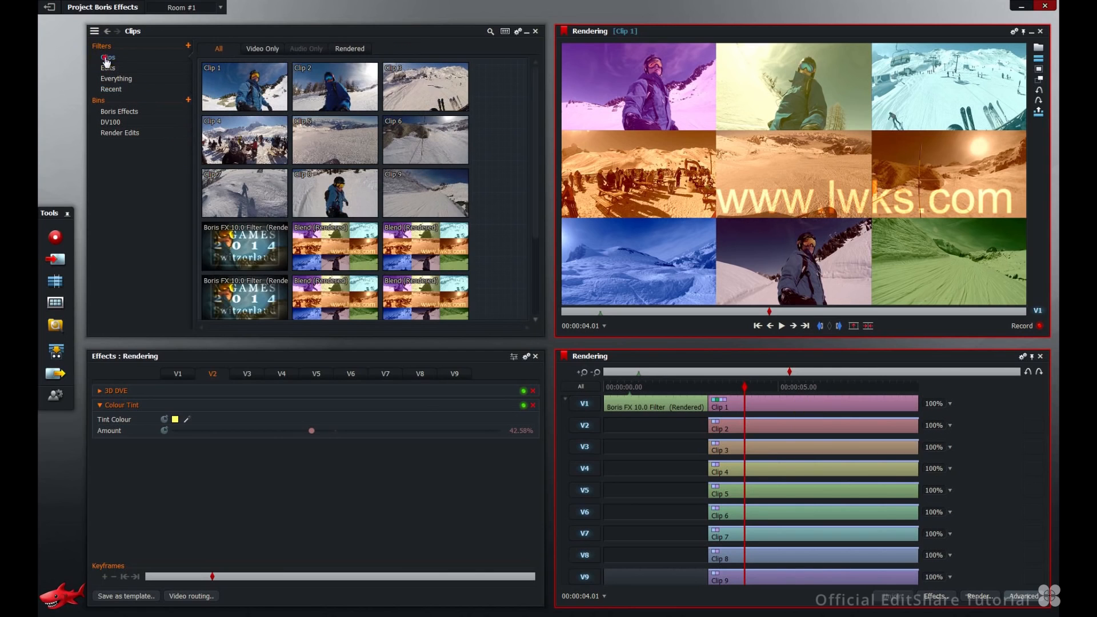
{"action": "left_click", "coordinate": [351, 50]}
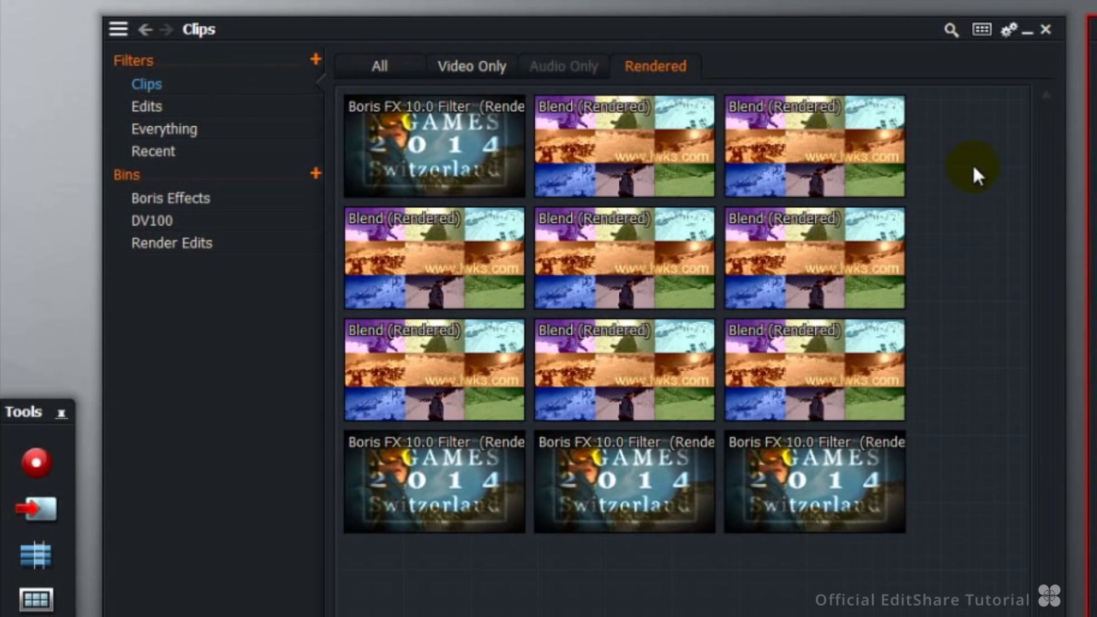
{"action": "left_click_drag", "start_coordinate": [943, 224], "coordinate": [432, 468]}
{"action": "right_click", "coordinate": [654, 263]}
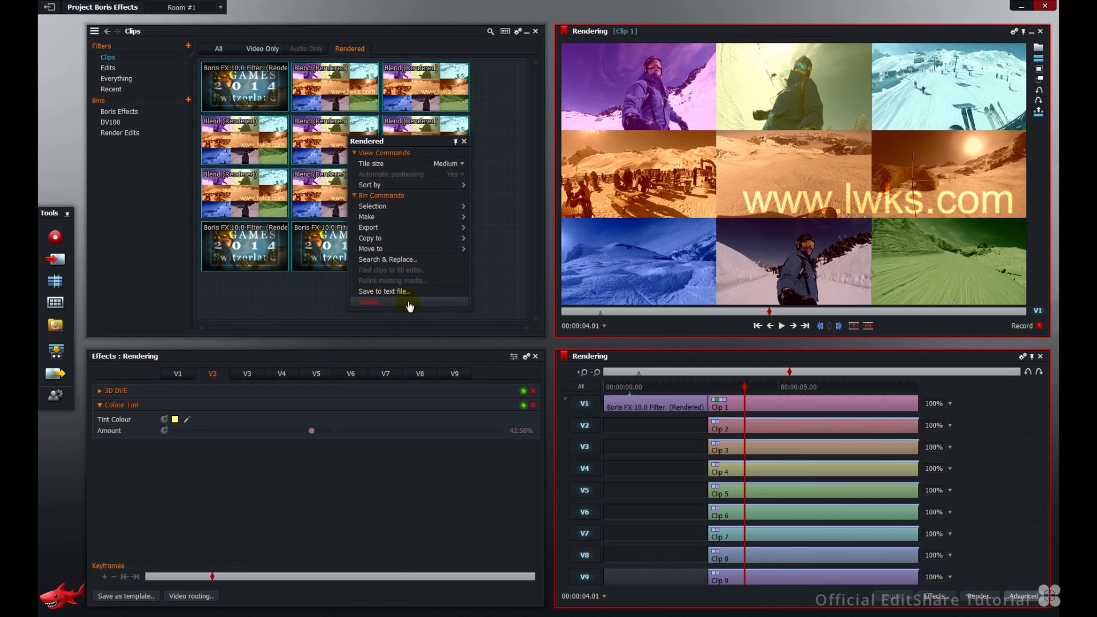
{"action": "left_click", "coordinate": [409, 303]}
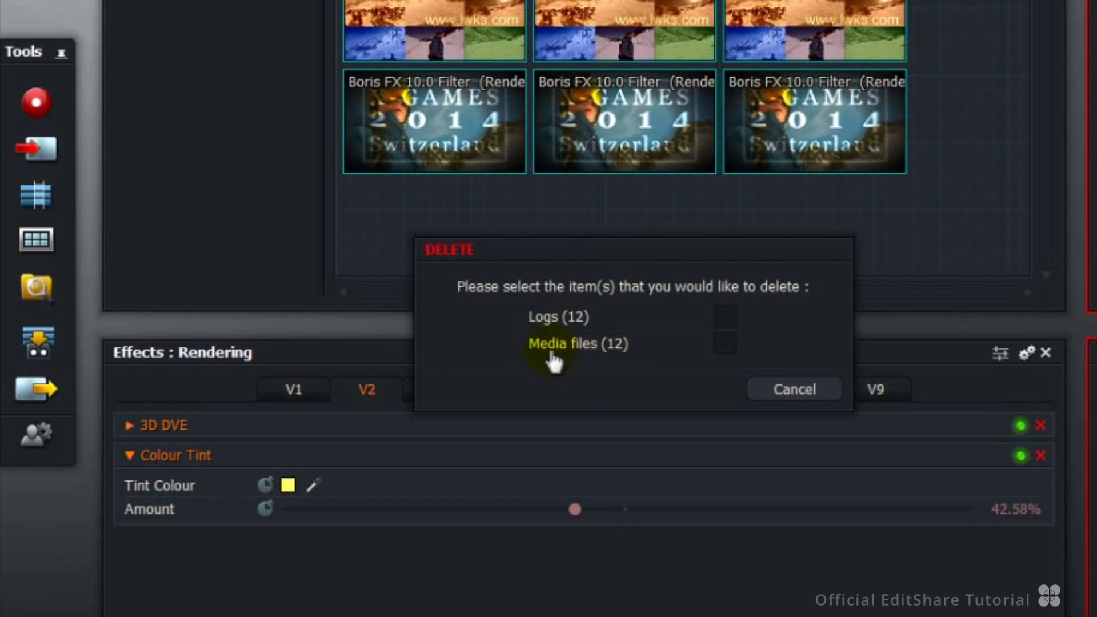
{"action": "left_click", "coordinate": [727, 345]}
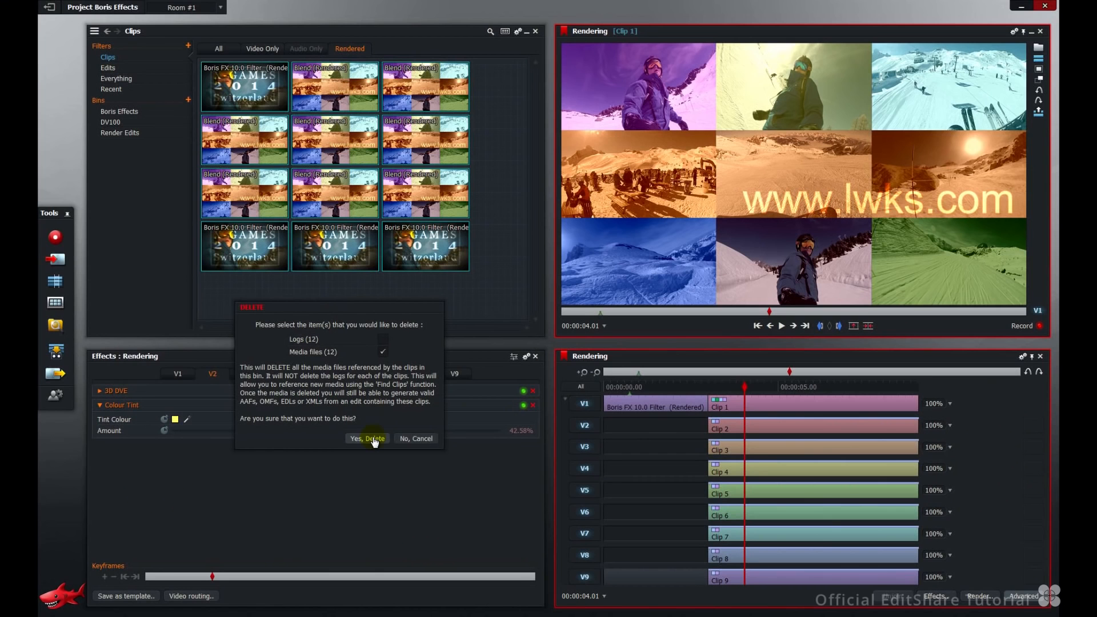
{"action": "left_click", "coordinate": [372, 439]}
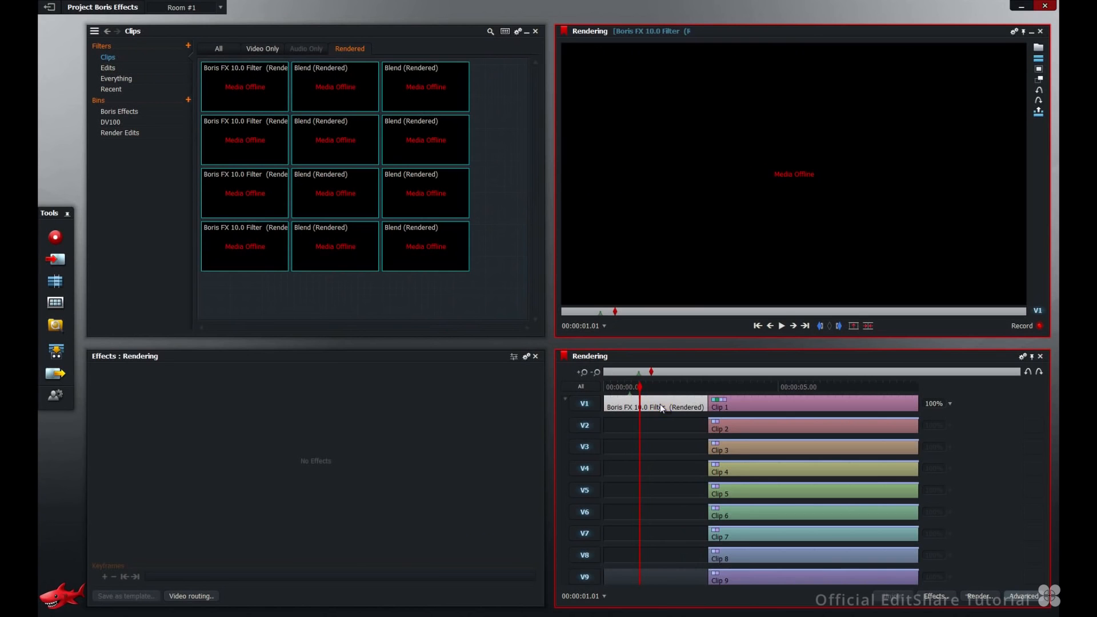
Reconfigure the Boris FX 10.0 Filter (Rendered) segment on V1 to recover its original clip and effects
{"action": "right_click", "coordinate": [660, 403]}
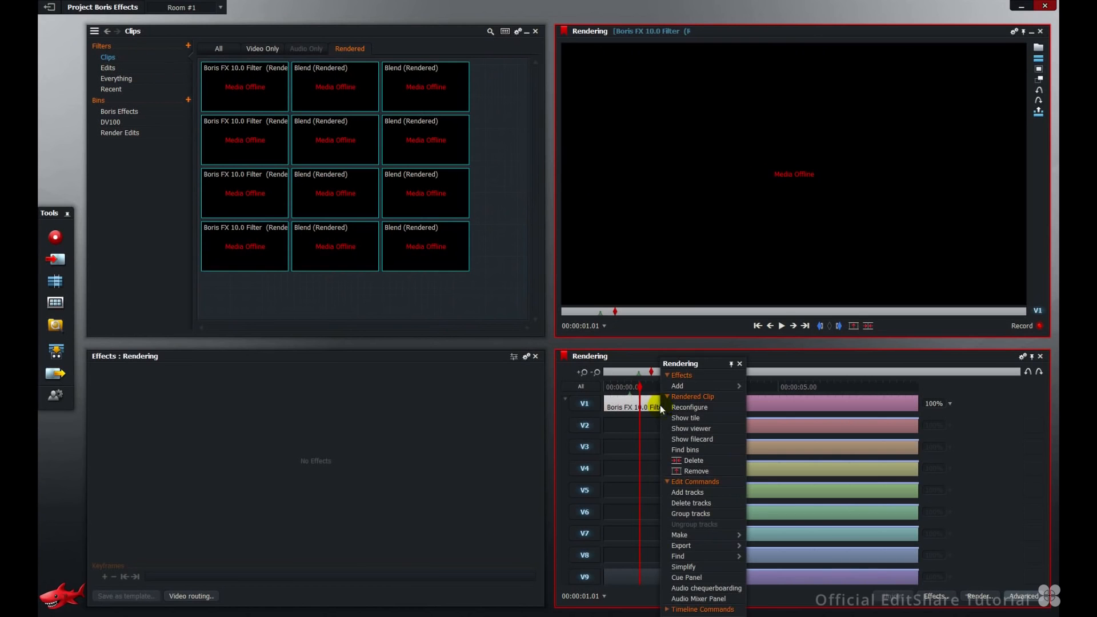
{"action": "left_click", "coordinate": [678, 407]}
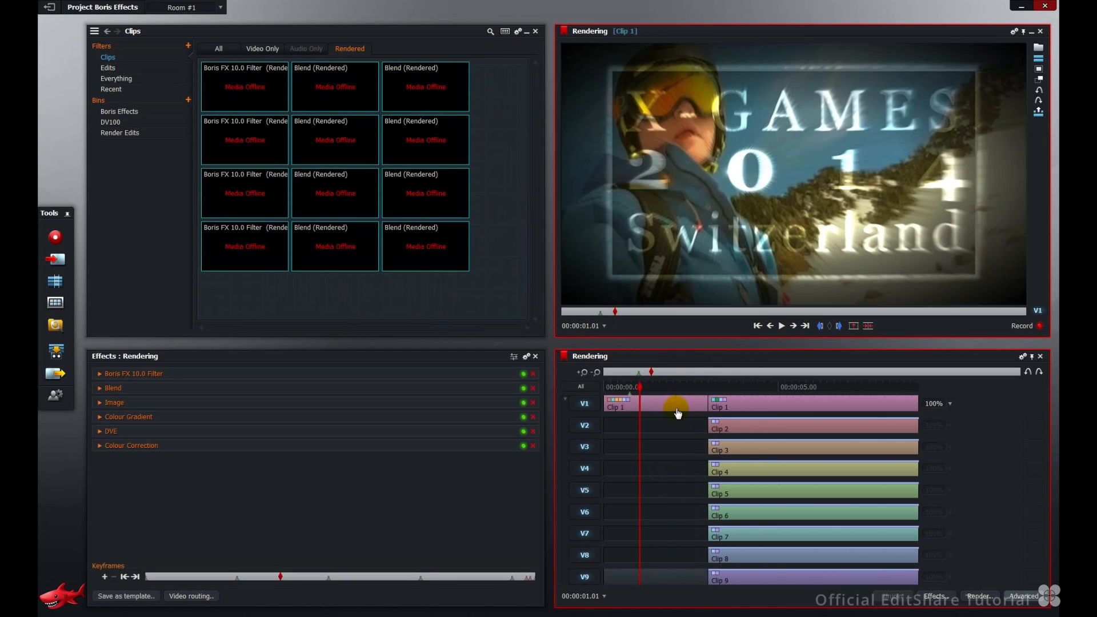